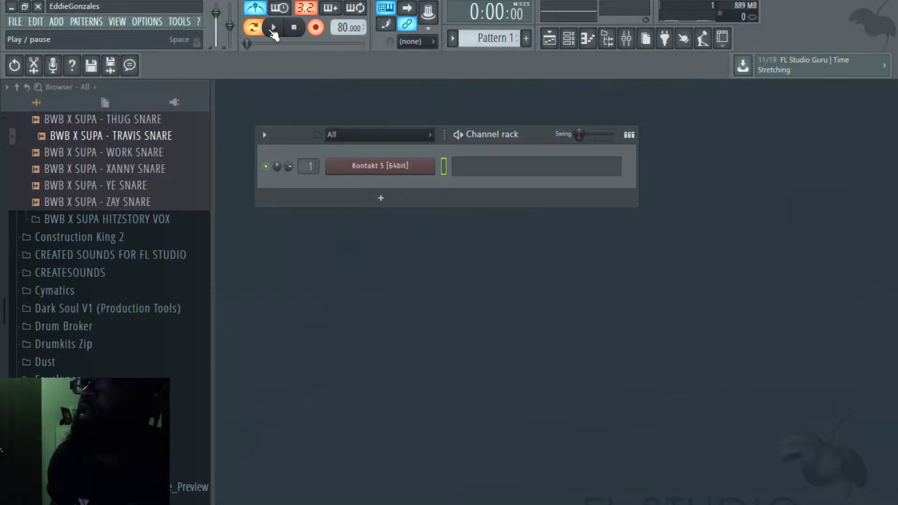
# Record a four-chord progression over two bars on the Kontakt 5 channel and quantize its notes in the piano roll
pyautogui.click(274, 28)
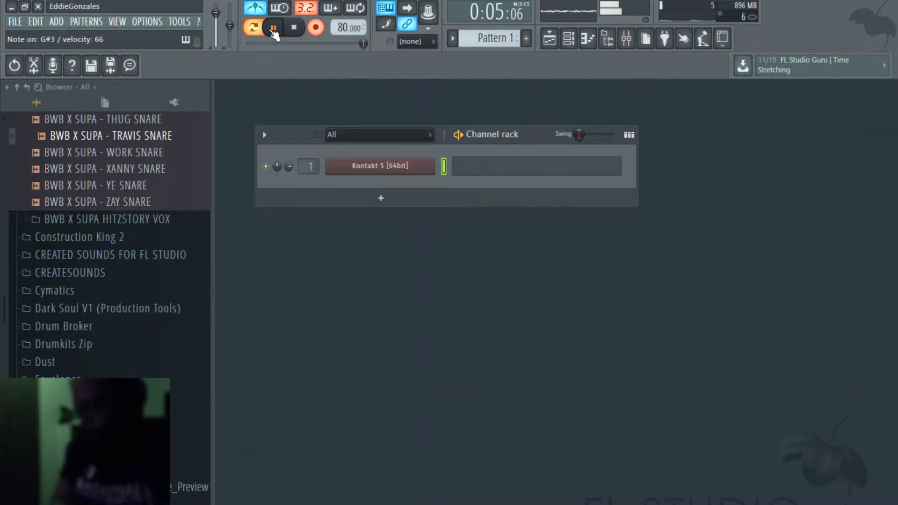
pyautogui.press('space')
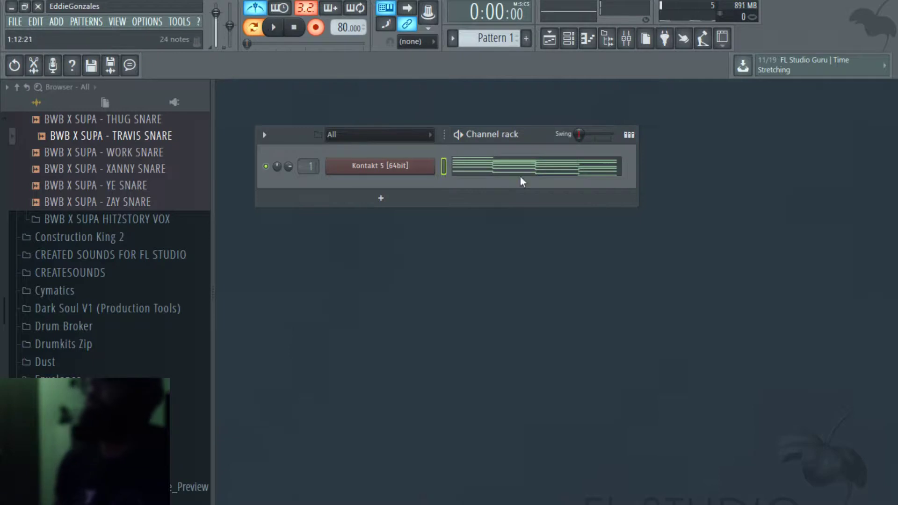
pyautogui.click(522, 182)
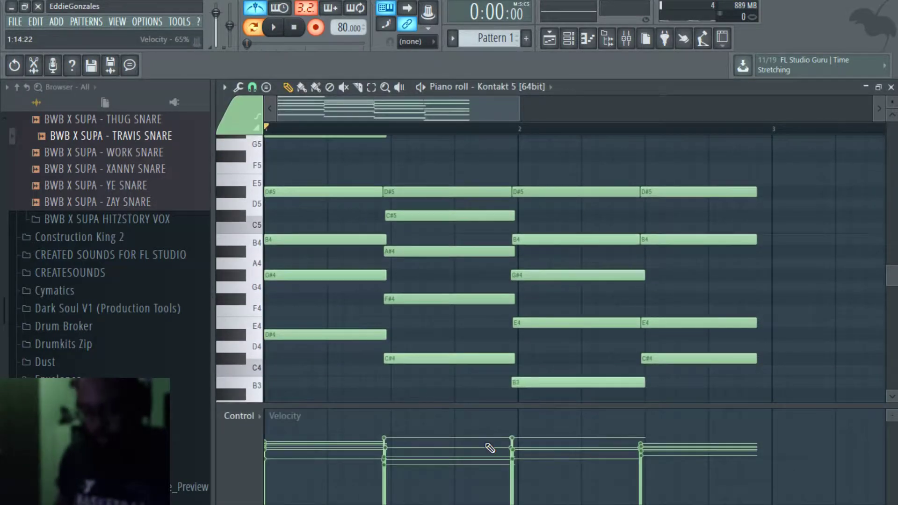
pyautogui.hotkey('ctrl', 'q')
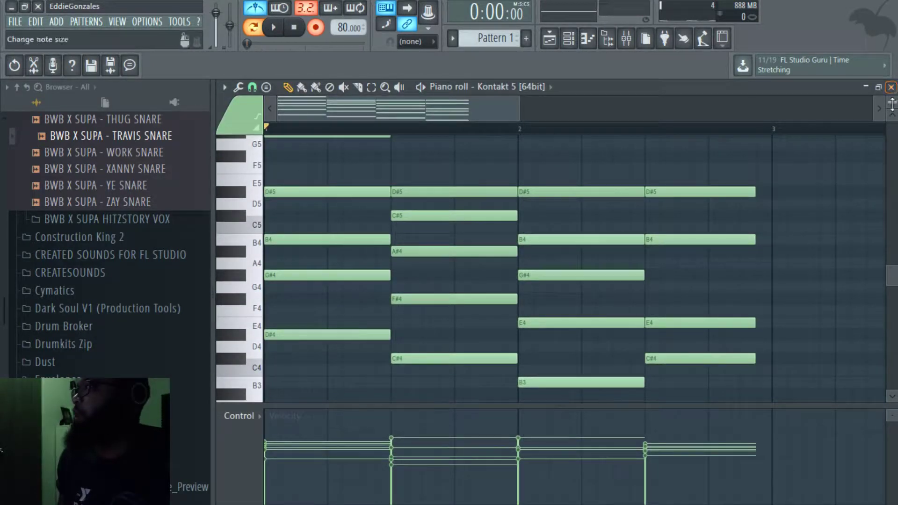
# Extend the last chord to the start of bar 3 using a temporary D#5 note and legato, and audition the progression
pyautogui.scroll(-5, 881, 108)
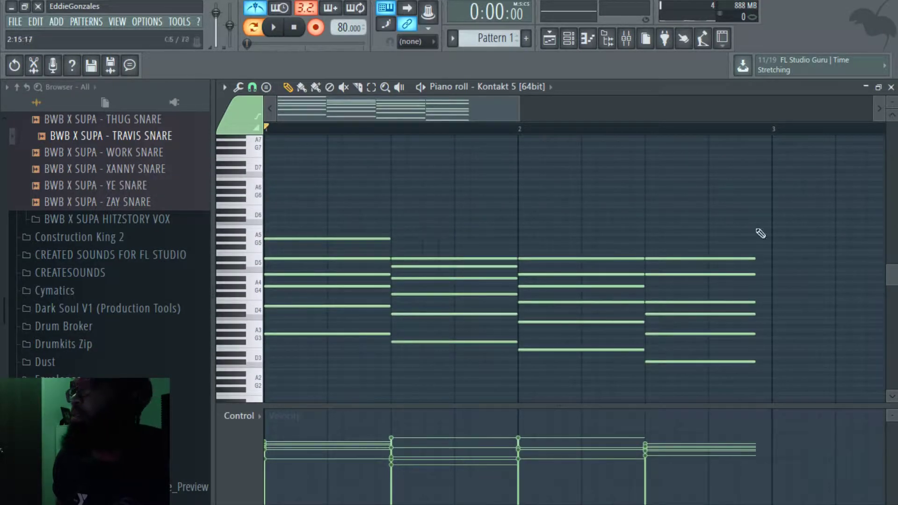
pyautogui.click(773, 260)
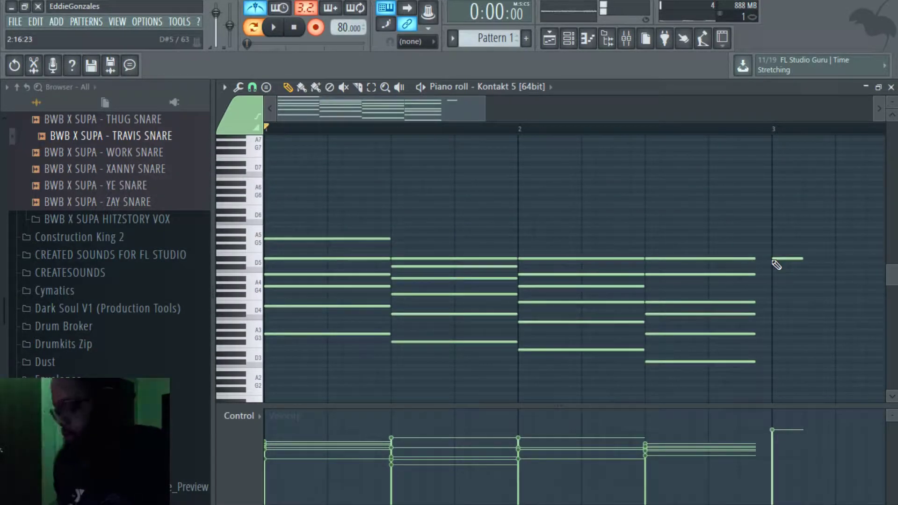
pyautogui.hotkey('ctrl', 'l')
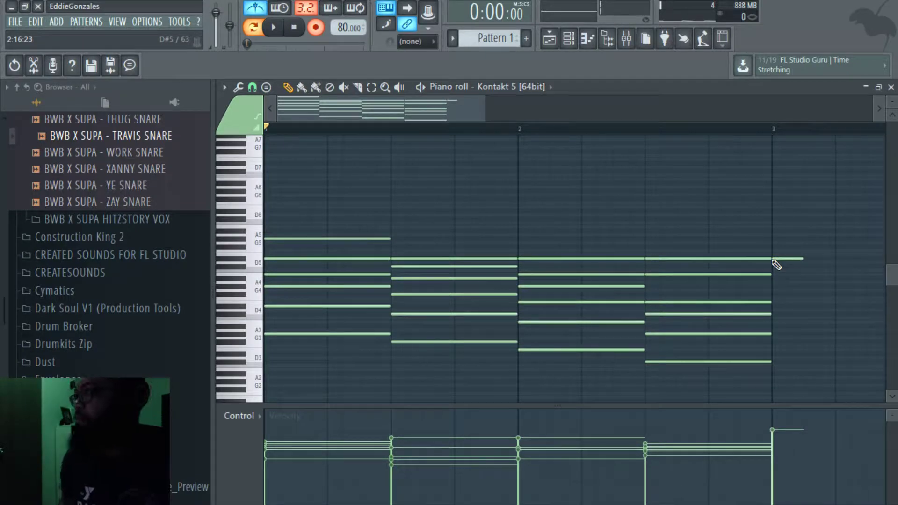
pyautogui.rightClick(803, 260)
pyautogui.press('space')
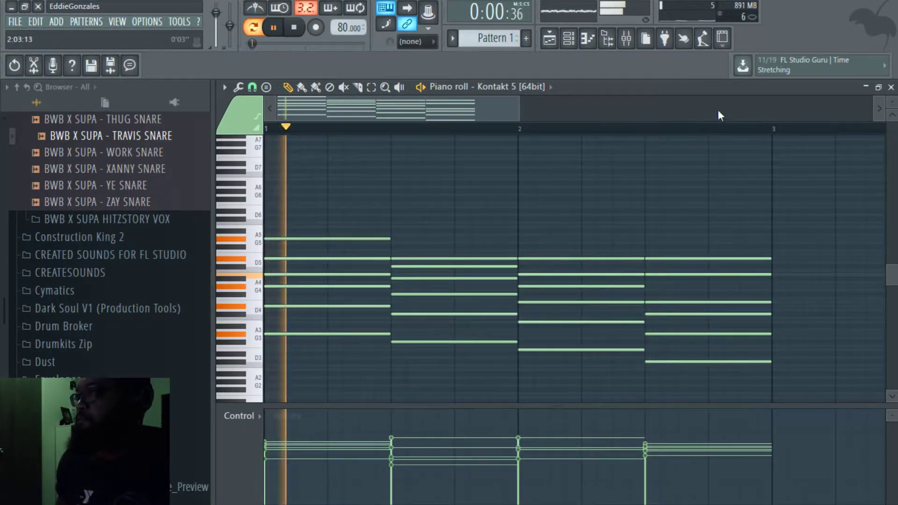
pyautogui.moveTo(520, 112); pyautogui.dragTo(717, 165)
pyautogui.press('space')
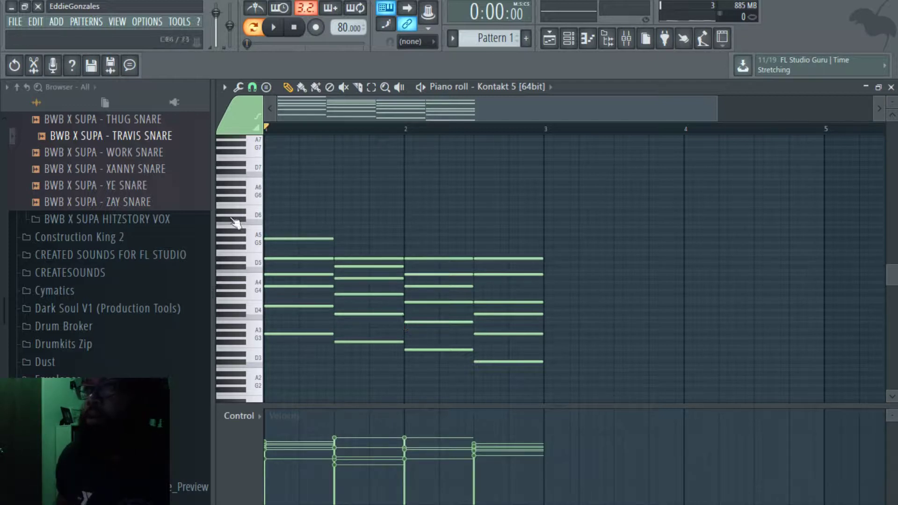
# Duplicate the whole two-bar chord progression into bars 3 and 4 and play back the four-bar pattern
pyautogui.hotkey('ctrl', 'a')
pyautogui.scroll(-3, 351, 327)
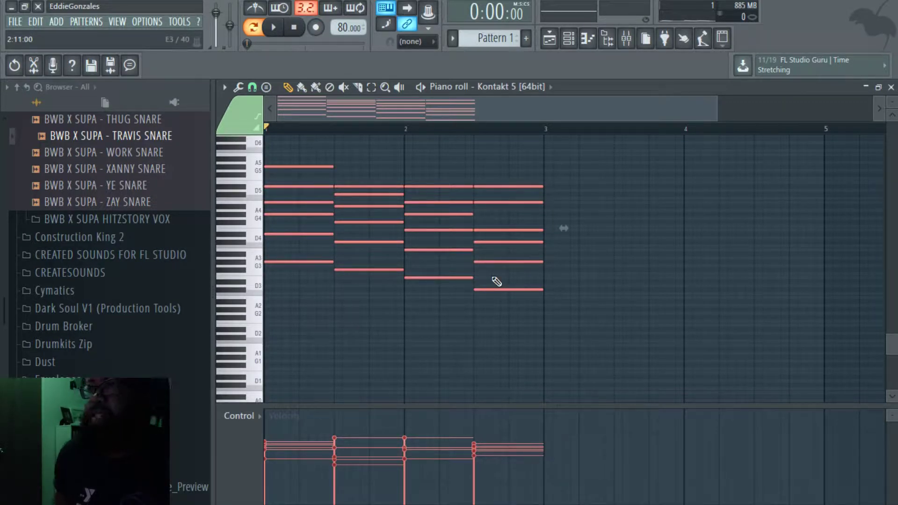
pyautogui.hotkey('ctrl', 'b')
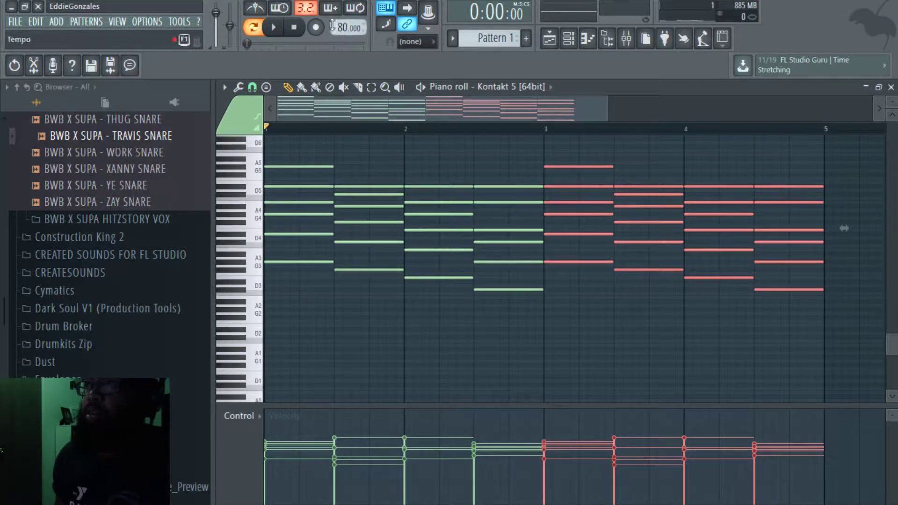
pyautogui.press('space')
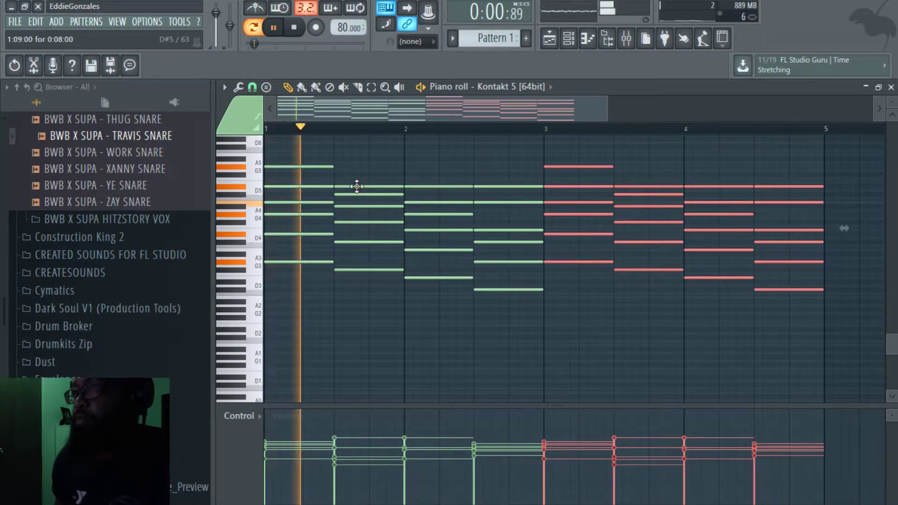
pyautogui.moveTo(363, 110); pyautogui.dragTo(401, 111)
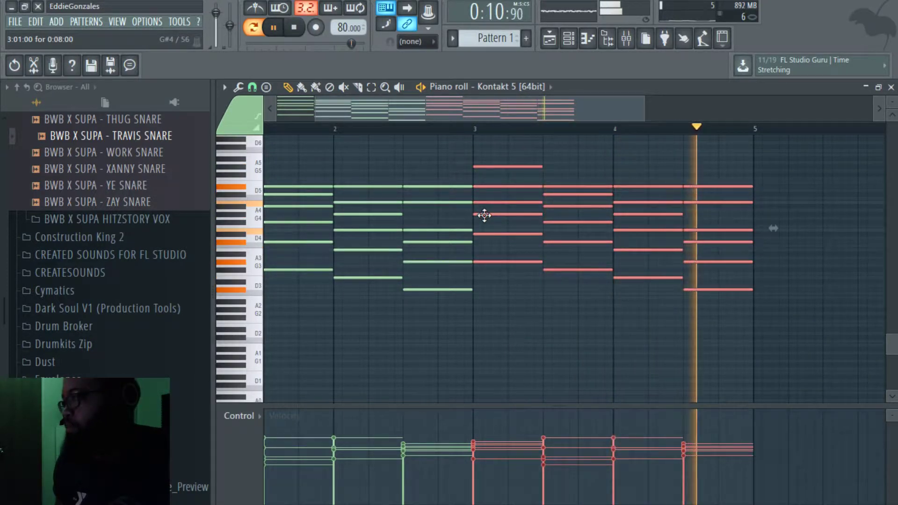
pyautogui.press('space')
# Raise the B4 note of the chord at the start of bar 3 by one octave and set playback to start at bar 3
pyautogui.moveTo(640, 116); pyautogui.dragTo(521, 131)
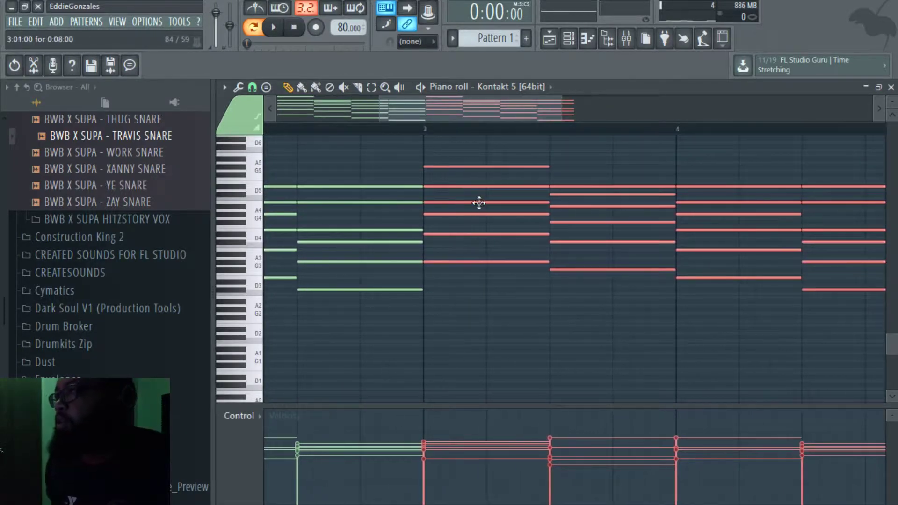
pyautogui.click(478, 203)
pyautogui.click(478, 203)
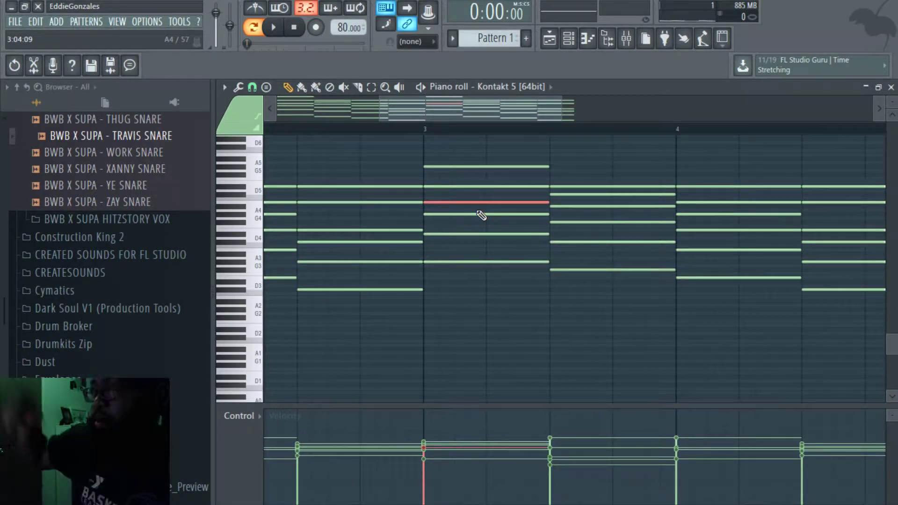
pyautogui.hotkey('ctrl', 'Up')
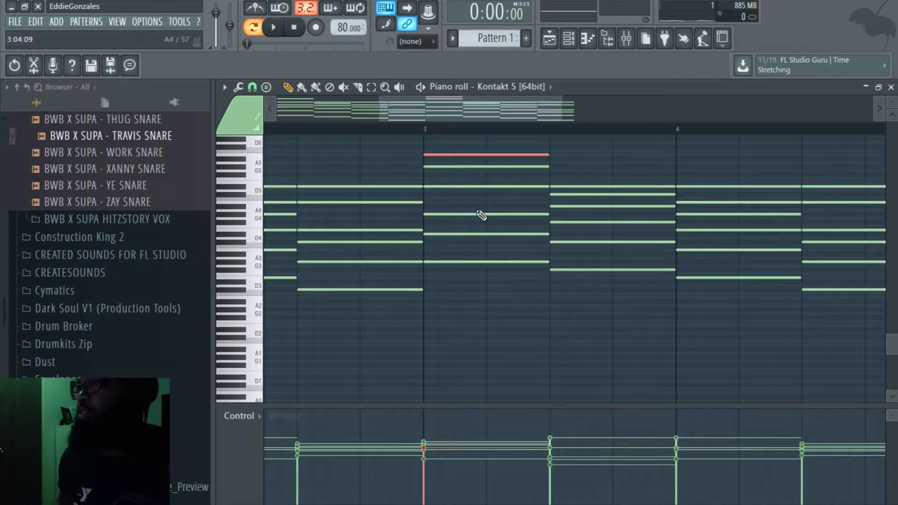
pyautogui.click(426, 131)
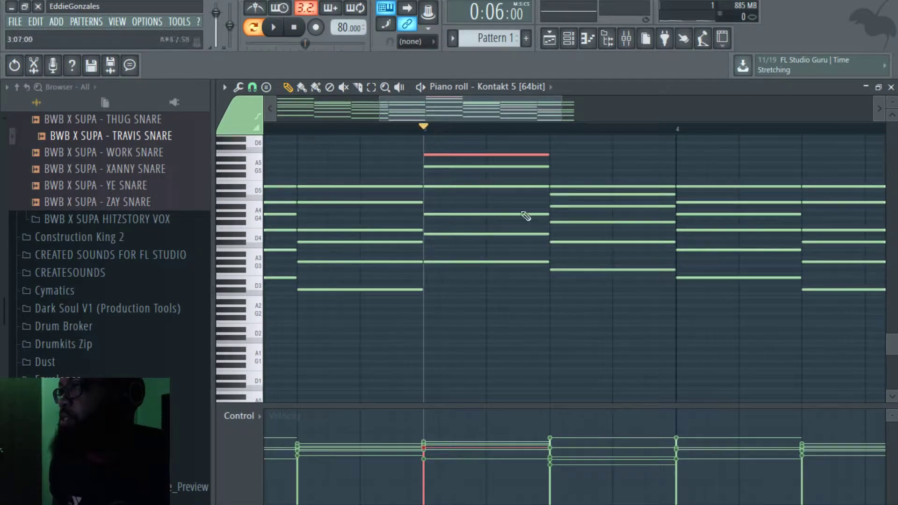
pyautogui.press('space')
pyautogui.press('space')
# Raise the A#4 note in bar 3's second chord and the G#4 note in bar 4's first chord by one octave, auditioning them
pyautogui.click(561, 205)
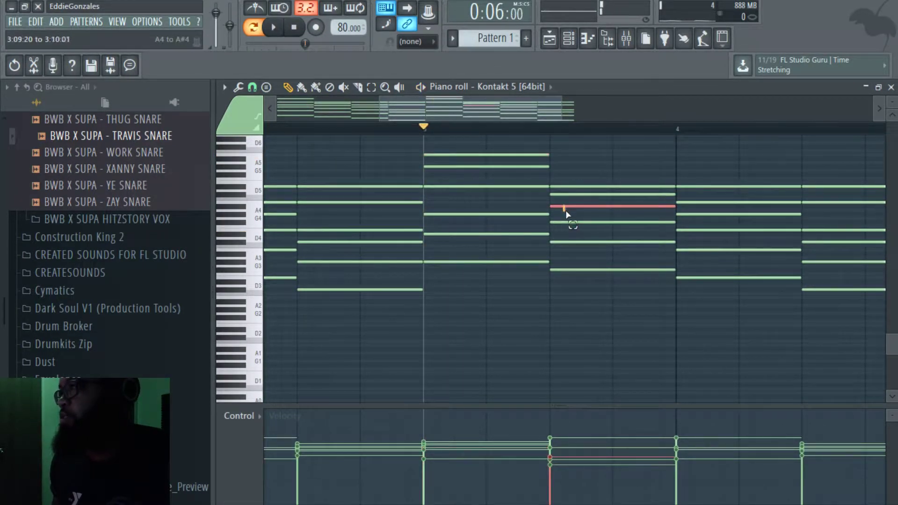
pyautogui.hotkey('ctrl', 'Up')
pyautogui.press('space')
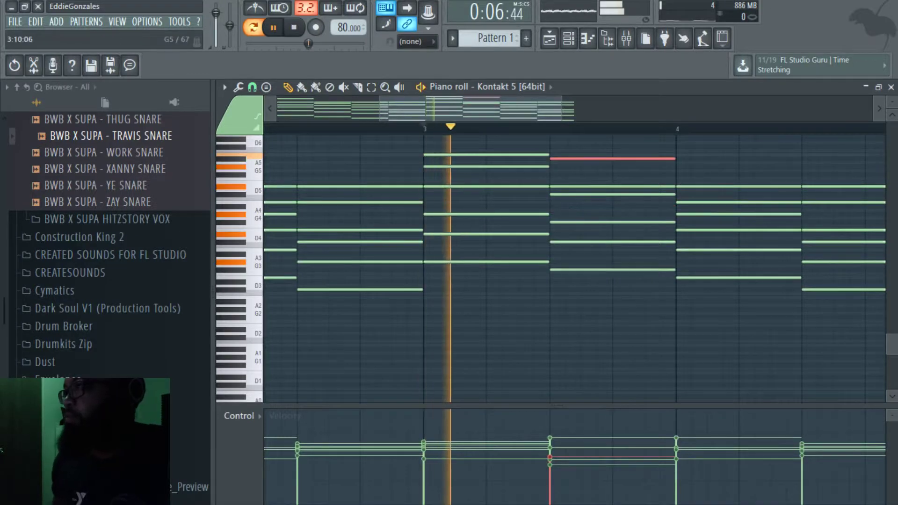
pyautogui.click(709, 214)
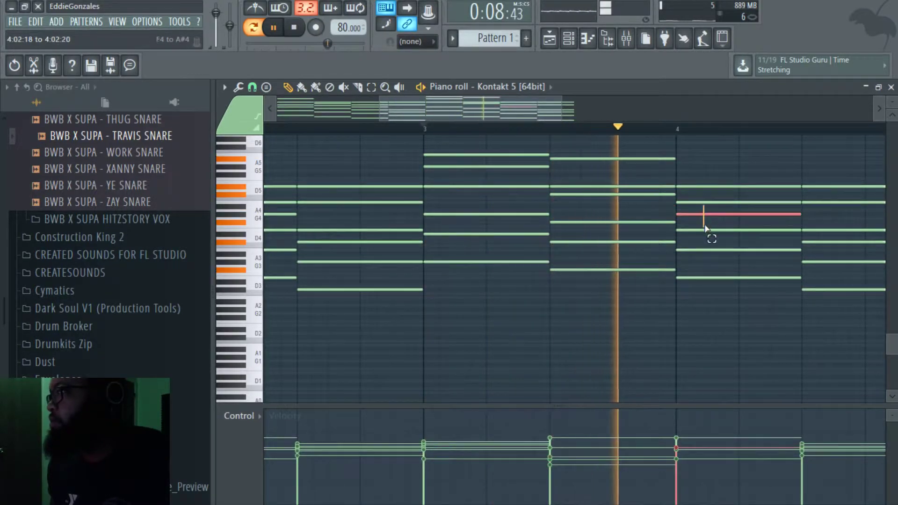
pyautogui.press('space')
pyautogui.hotkey('ctrl', 'Up')
pyautogui.press('space')
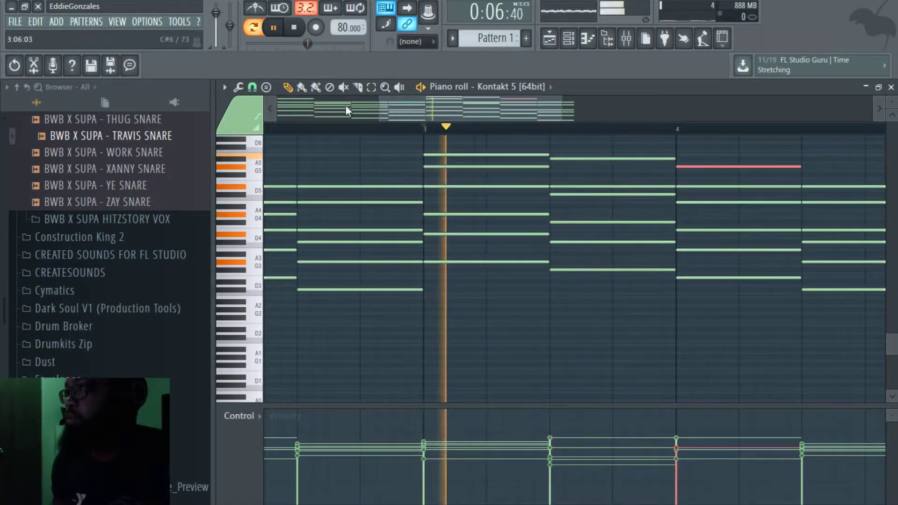
# Try the final chord's E4 note one octave higher and audition it from bar 3
pyautogui.moveTo(412, 103); pyautogui.dragTo(488, 110)
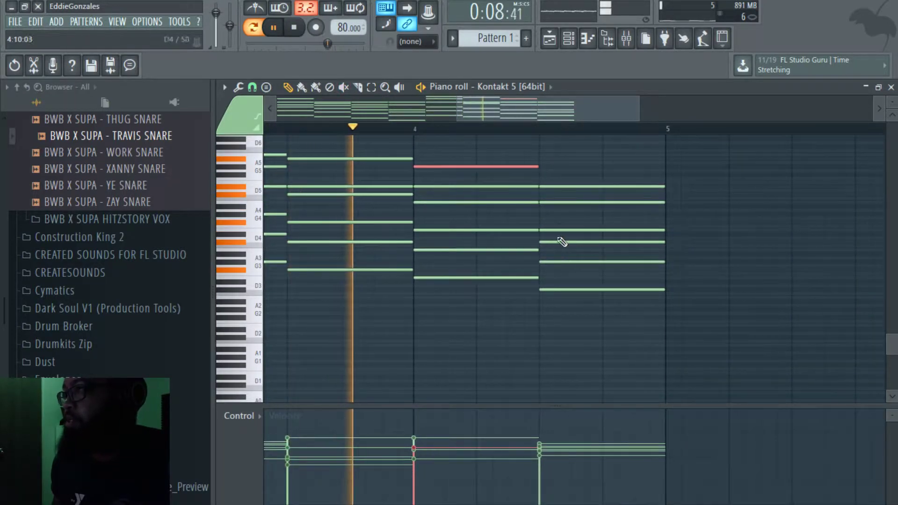
pyautogui.click(561, 231)
pyautogui.press('space')
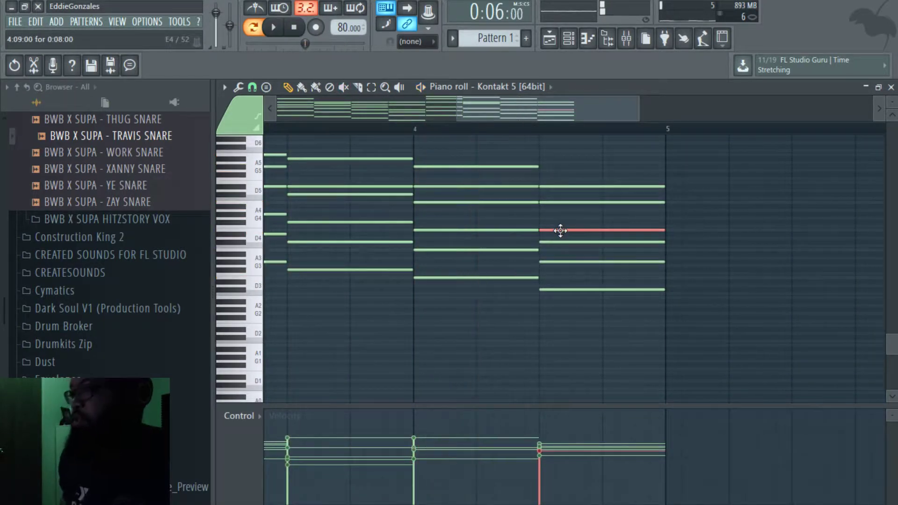
pyautogui.hotkey('ctrl', 'Up')
pyautogui.press('space')
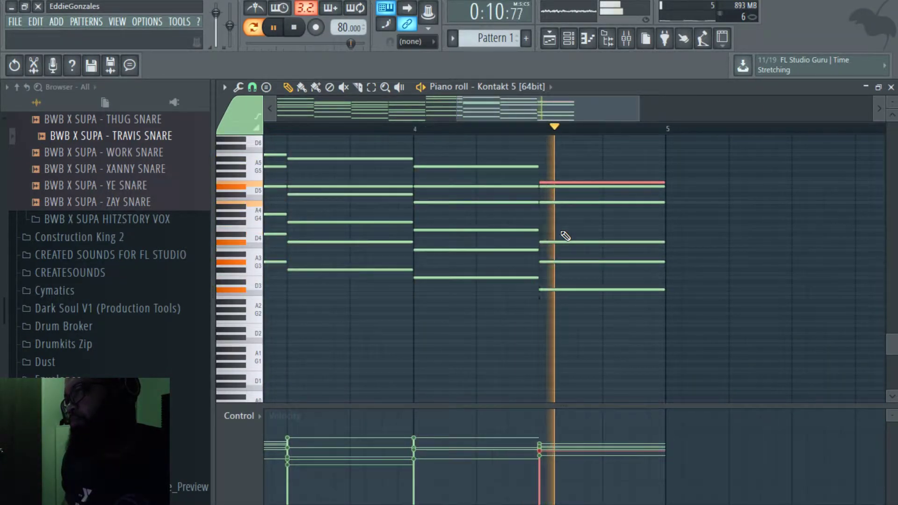
pyautogui.press('space')
pyautogui.hotkey('ctrl', 'Down')
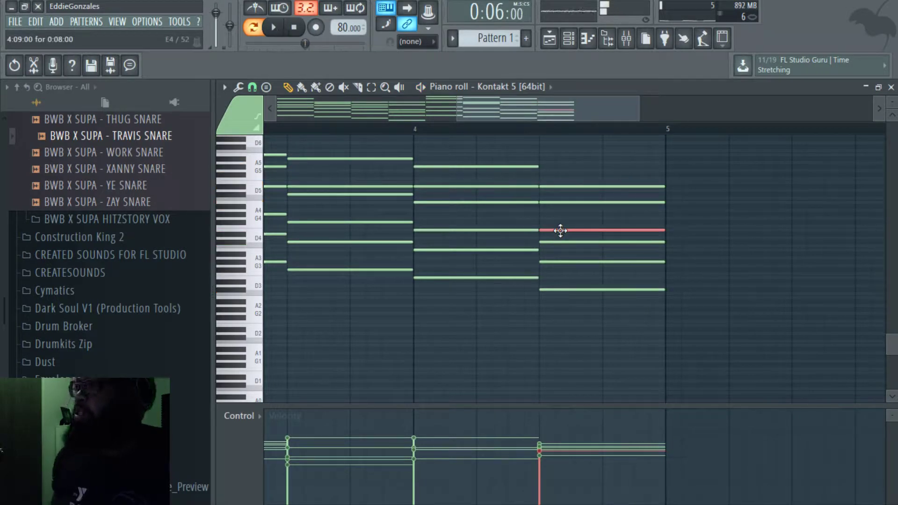
# Raise the final chord's B4 note by one octave and play the four-bar pattern from the start
pyautogui.keyDown('ctrl'); pyautogui.click(563, 203); pyautogui.keyUp('ctrl')
pyautogui.hotkey('ctrl', 'Up')
pyautogui.press('space')
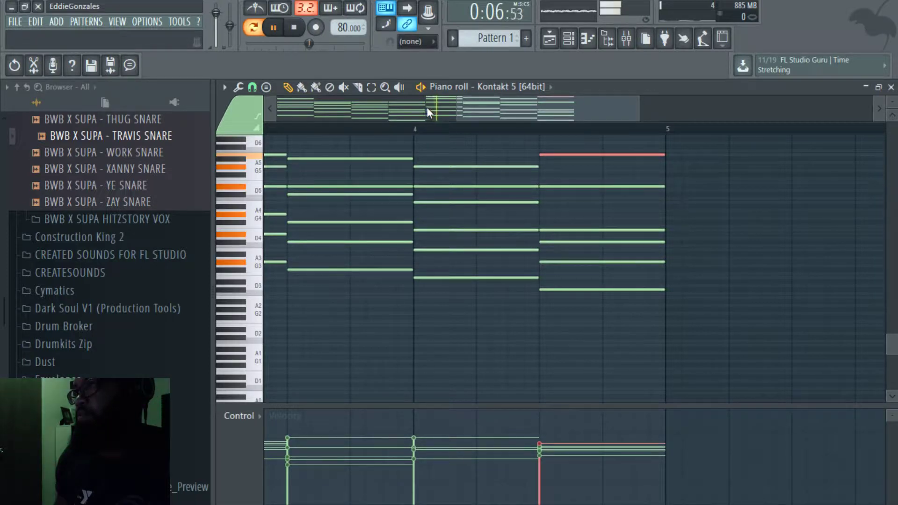
pyautogui.moveTo(456, 117); pyautogui.dragTo(339, 120)
pyautogui.press('space')
pyautogui.click(294, 27)
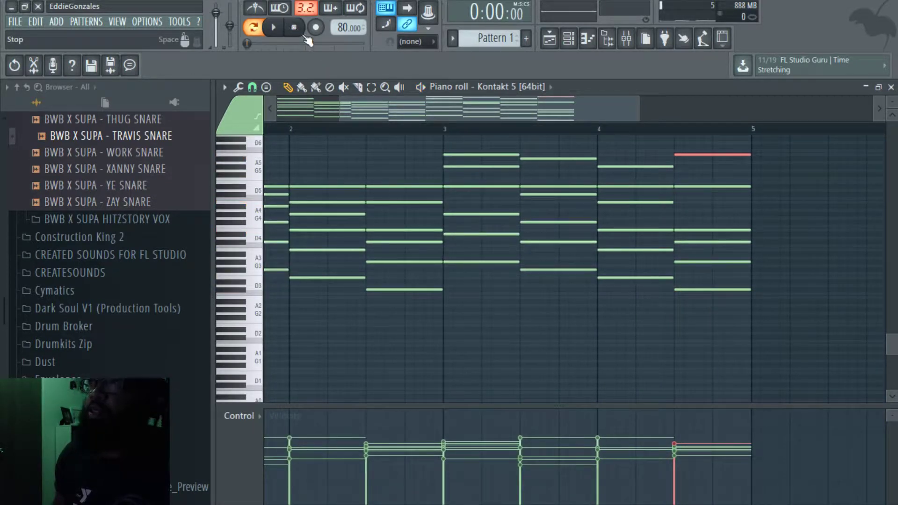
pyautogui.press('space')
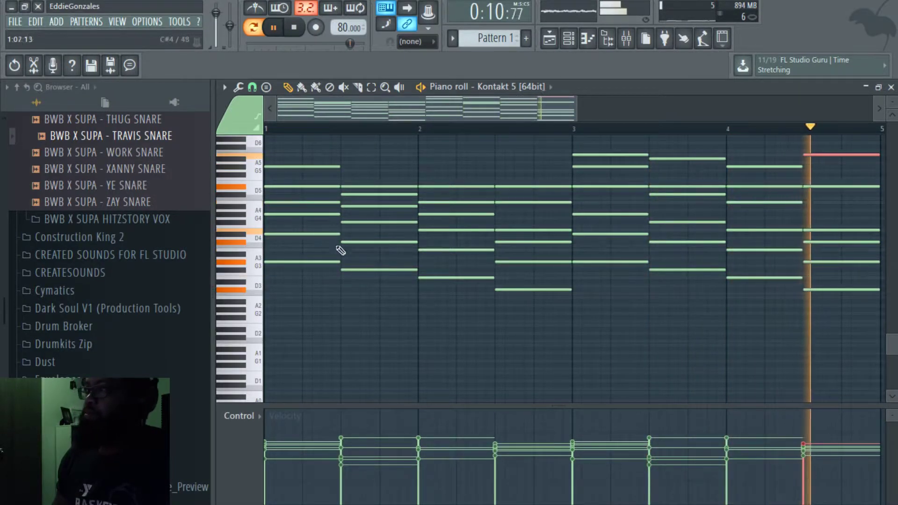
pyautogui.press('space')
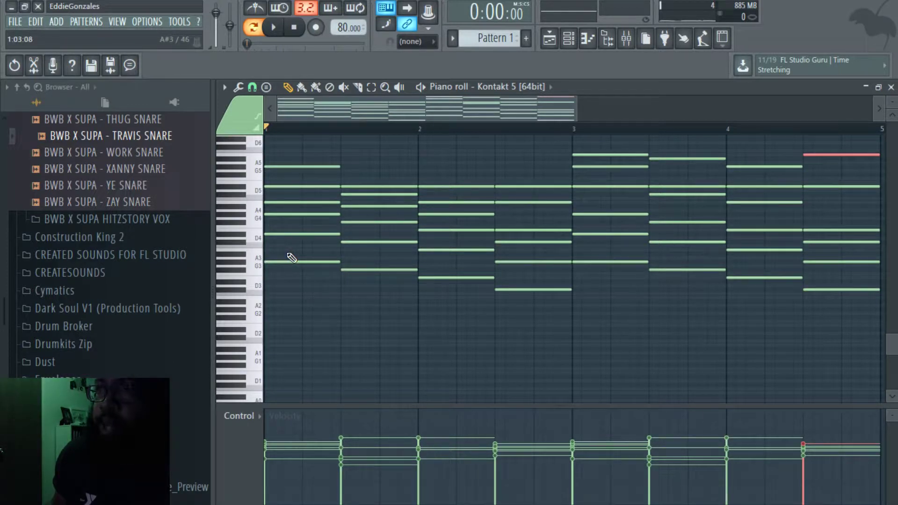
# Copy the lowest note of all eight chords one octave lower as a bass line and audition it
pyautogui.moveTo(299, 250); pyautogui.dragTo(300, 284)
pyautogui.moveTo(371, 258); pyautogui.dragTo(372, 277)
pyautogui.moveTo(450, 270); pyautogui.dragTo(451, 286)
pyautogui.moveTo(533, 281); pyautogui.dragTo(532, 323)
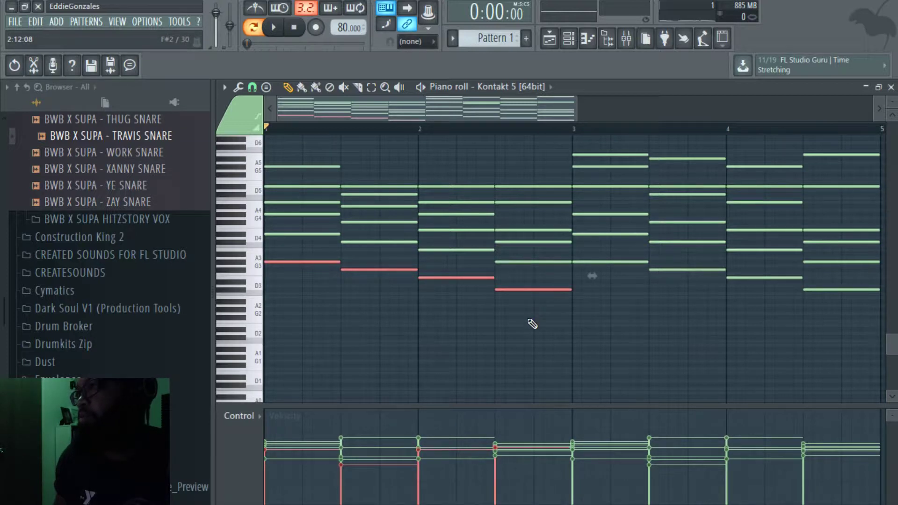
pyautogui.moveTo(608, 255); pyautogui.dragTo(611, 278)
pyautogui.moveTo(669, 262); pyautogui.dragTo(675, 291)
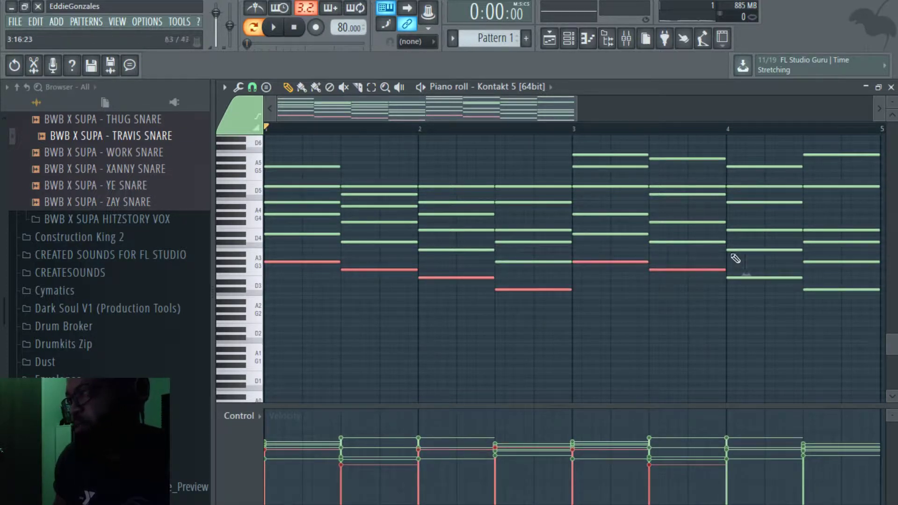
pyautogui.moveTo(761, 275); pyautogui.dragTo(764, 306)
pyautogui.moveTo(847, 286); pyautogui.dragTo(849, 329)
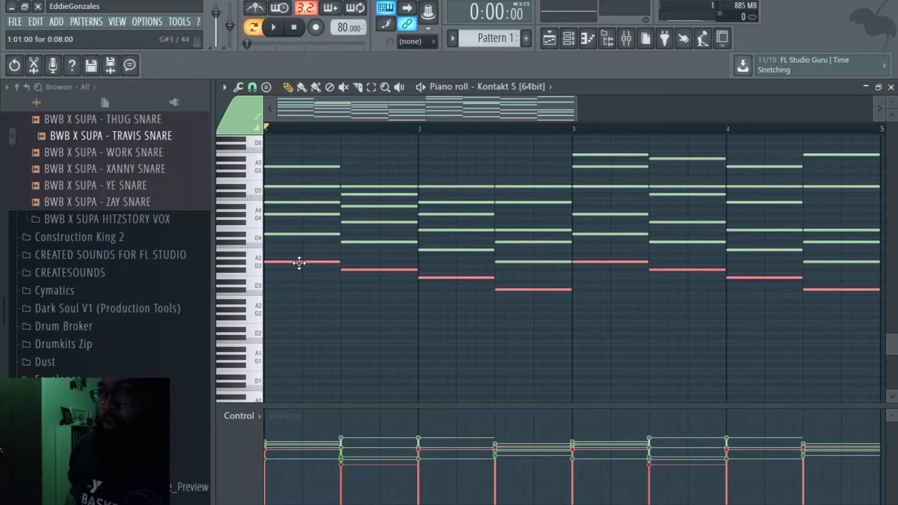
pyautogui.hotkey('ctrl', 'Down')
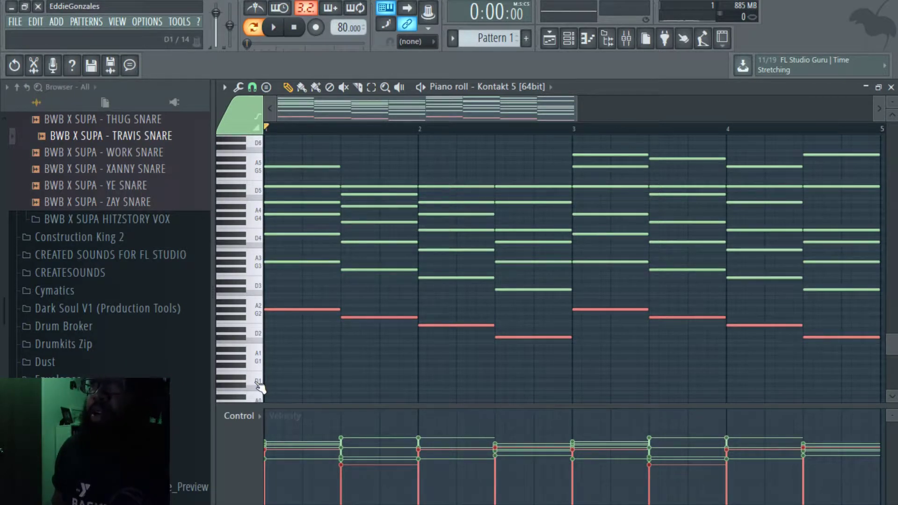
pyautogui.press('space')
pyautogui.press('space')
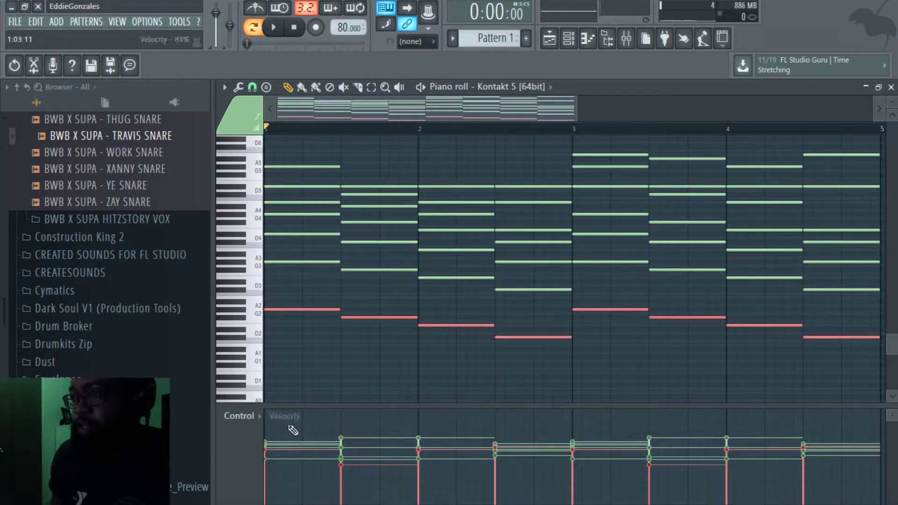
# Raise the velocity of the selected bass notes to one even level across all four bars
pyautogui.moveTo(270, 449); pyautogui.dragTo(846, 431)
pyautogui.hscroll(3, 501, 245)
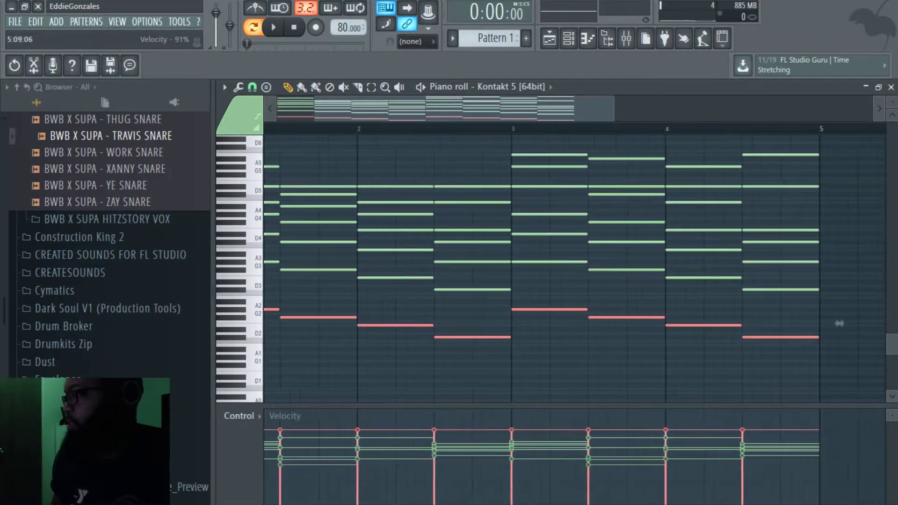
# Lower the velocity of the selected bass notes evenly and audition the four-bar pattern from the start
pyautogui.hscroll(-3, 382, 354)
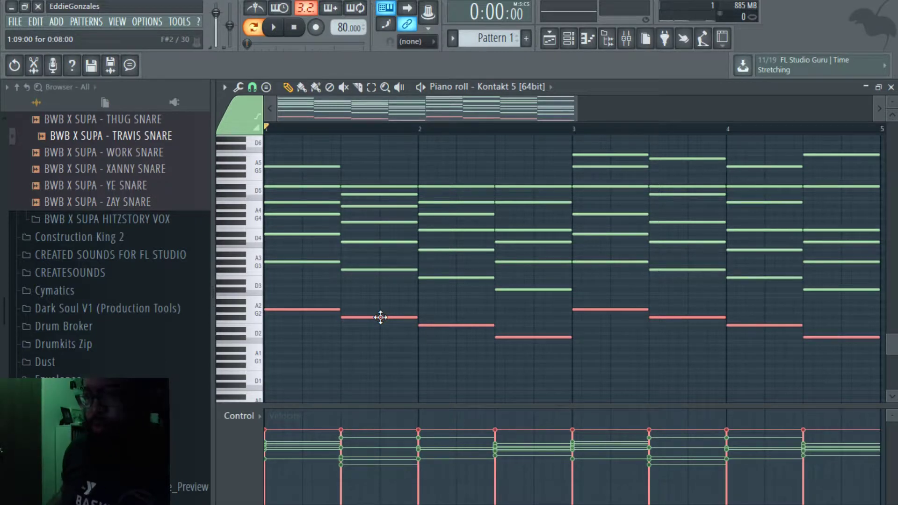
pyautogui.scroll(-8, 398, 316)
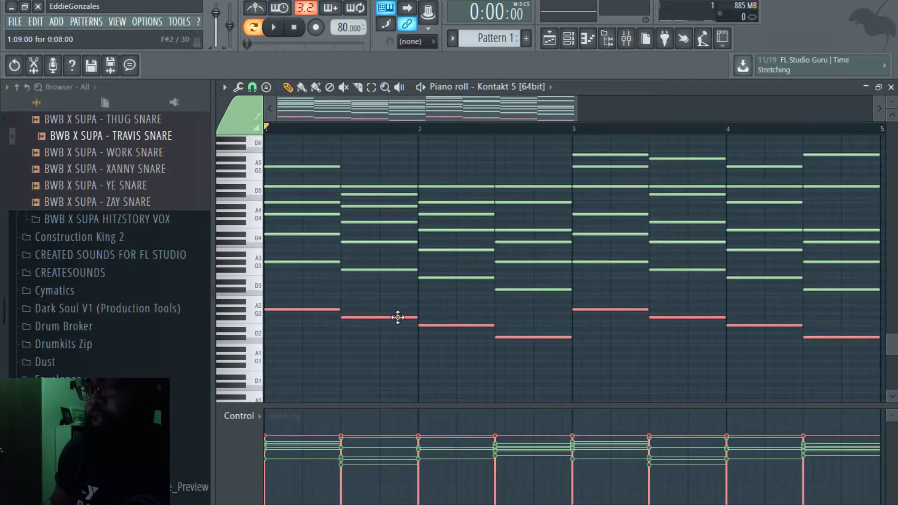
pyautogui.scroll(3, 400, 316)
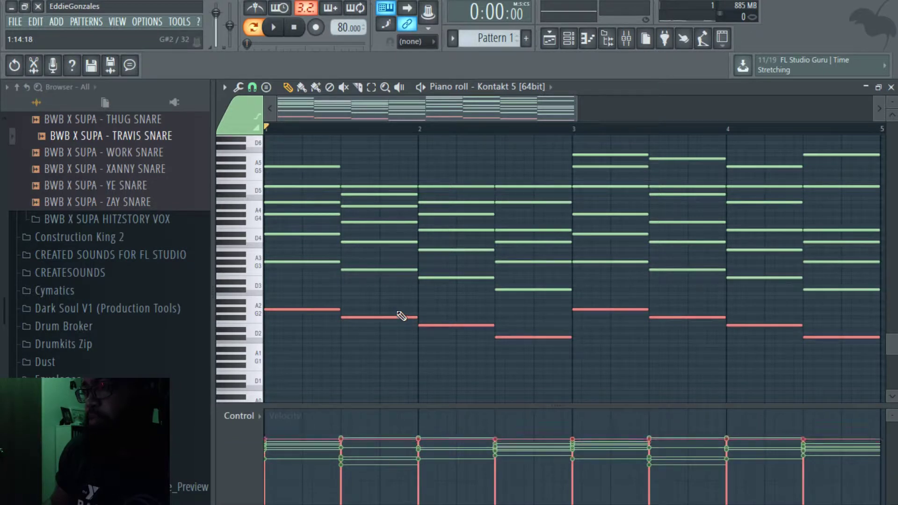
pyautogui.press('space')
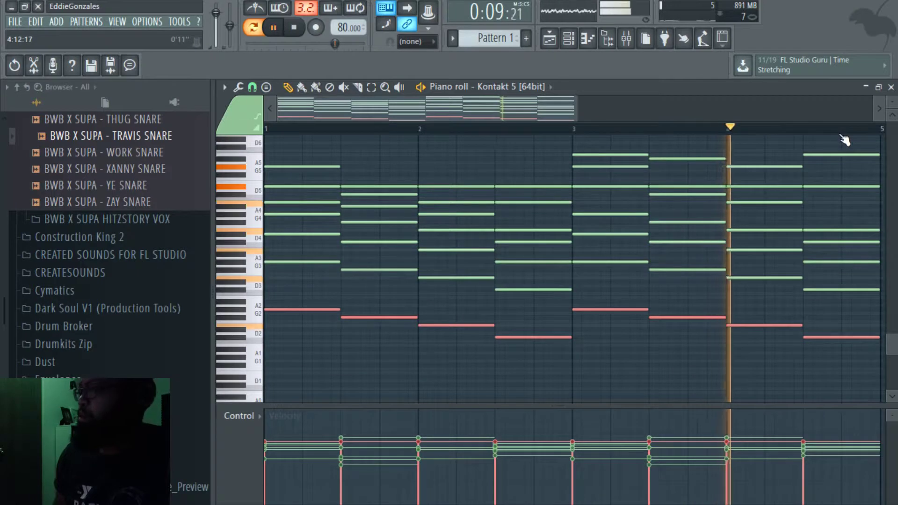
# Close the piano roll, stop playback and move the channel rack up to clear the workspace below it
pyautogui.click(891, 87)
pyautogui.press('space')
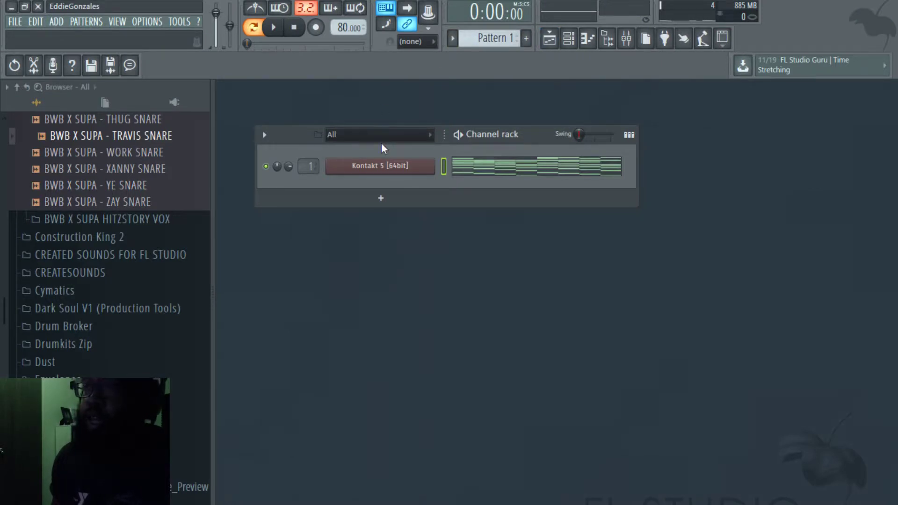
pyautogui.moveTo(511, 142)
pyautogui.mouseDown()
pyautogui.moveTo(511, 47)
pyautogui.moveTo(523, 138)
pyautogui.mouseUp()
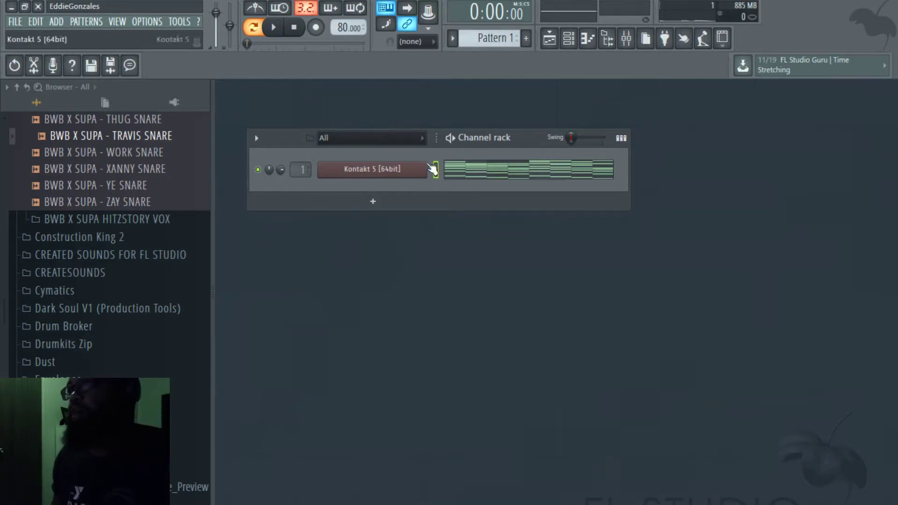
pyautogui.moveTo(484, 140); pyautogui.dragTo(482, 94)
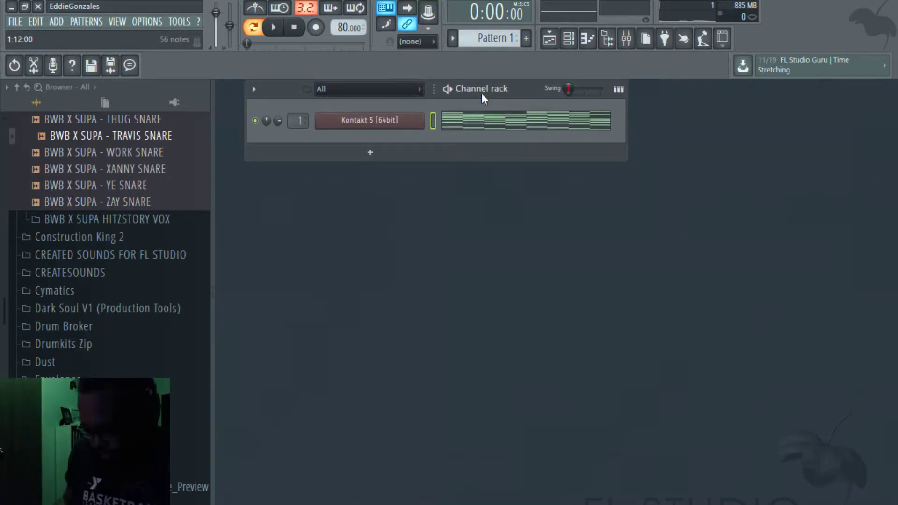
# Load Edison into the first effect slot of the Master mixer track and close the mixer, keeping Edison open
pyautogui.press('F9')
pyautogui.click(254, 125)
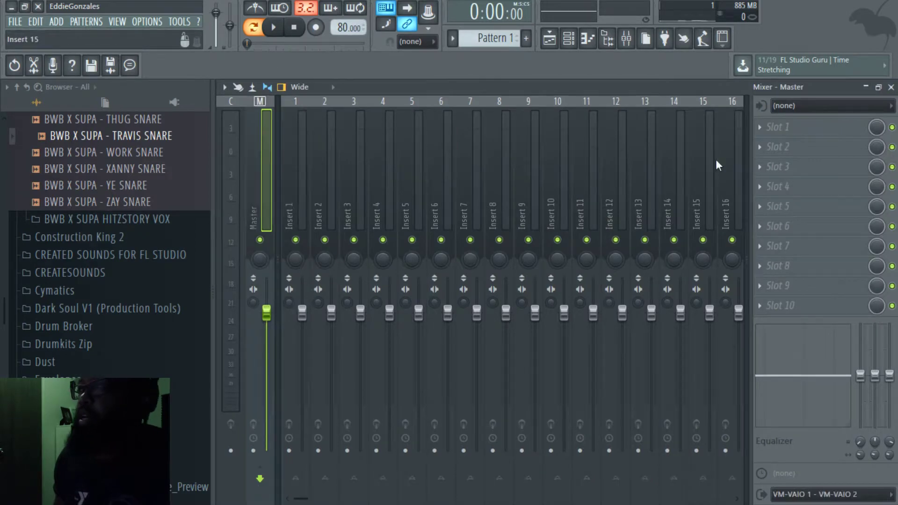
pyautogui.click(759, 124)
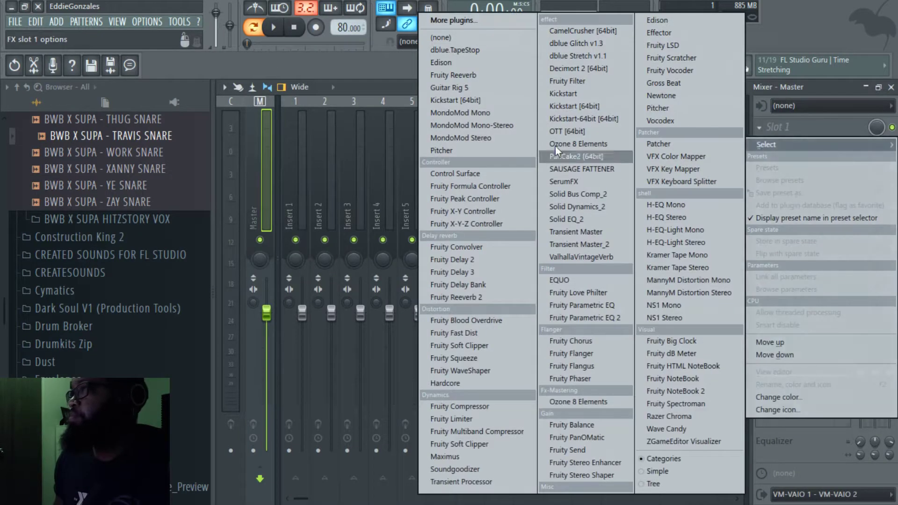
pyautogui.click(456, 62)
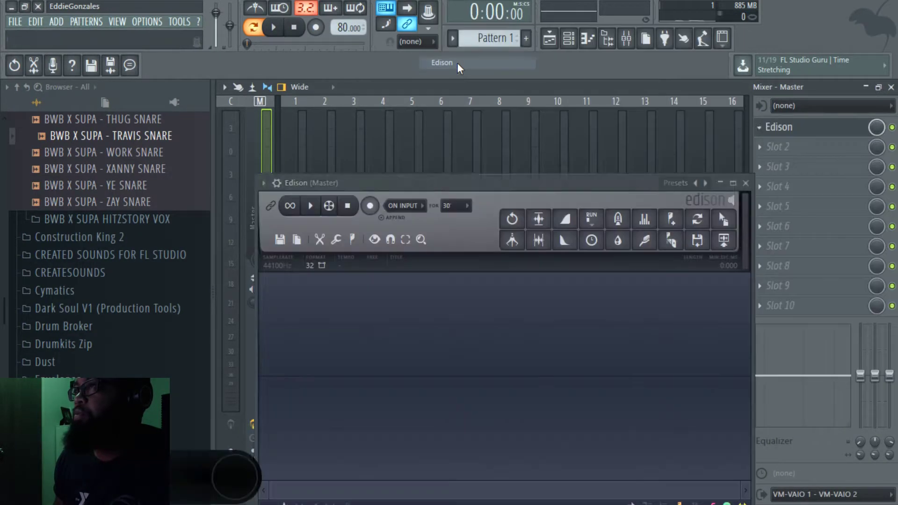
pyautogui.click(891, 89)
pyautogui.click(891, 89)
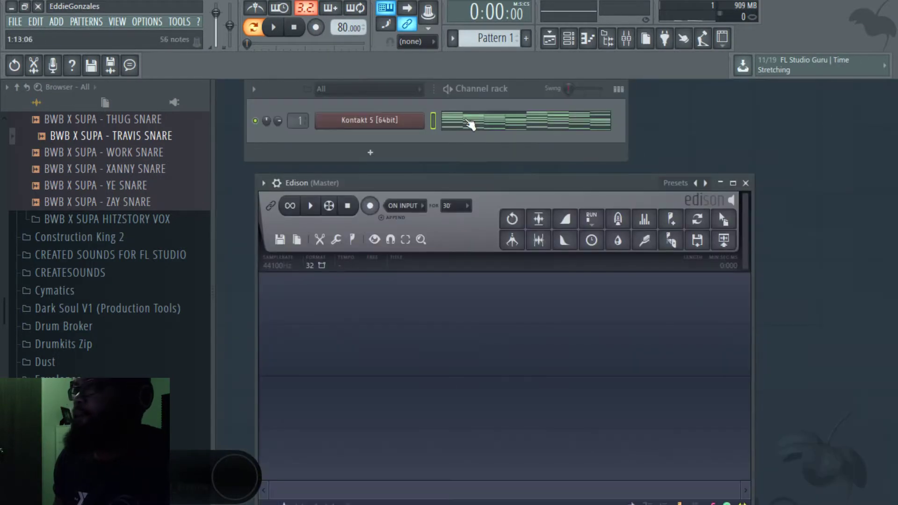
# Place Edison below the channel rack and record one full pass of the four-bar pattern into it on input
pyautogui.moveTo(397, 181); pyautogui.dragTo(389, 200)
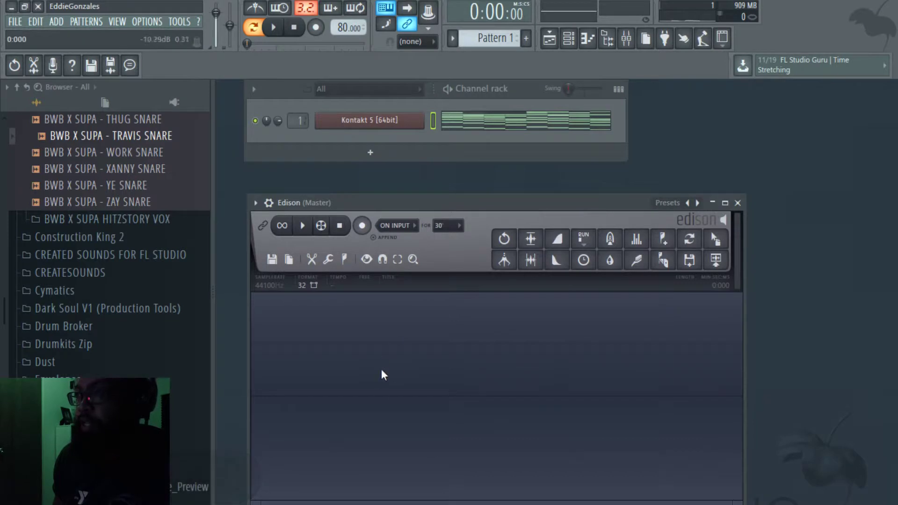
pyautogui.moveTo(379, 202); pyautogui.dragTo(410, 201)
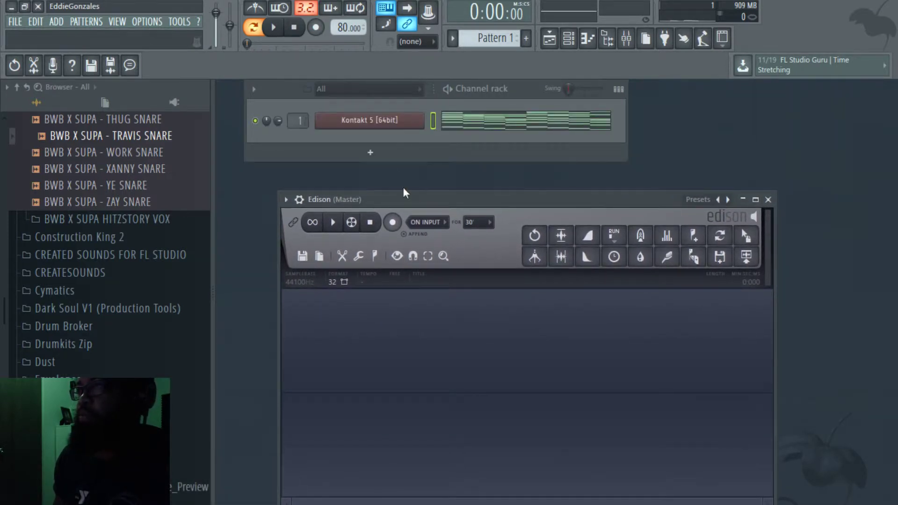
pyautogui.click(393, 222)
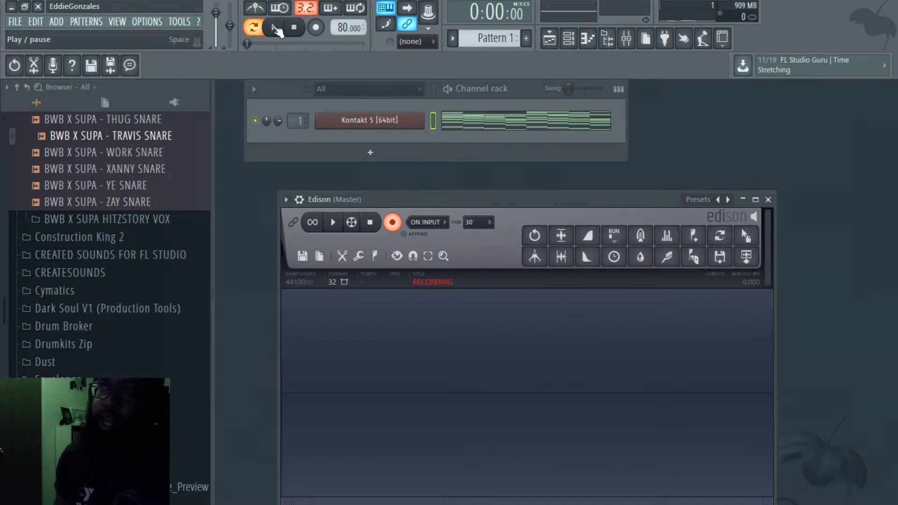
pyautogui.click(275, 28)
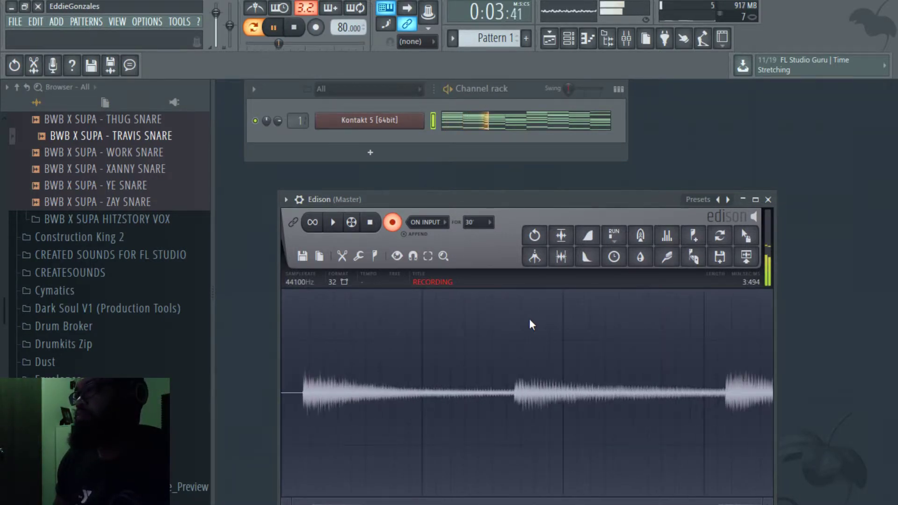
pyautogui.moveTo(492, 200); pyautogui.dragTo(492, 162)
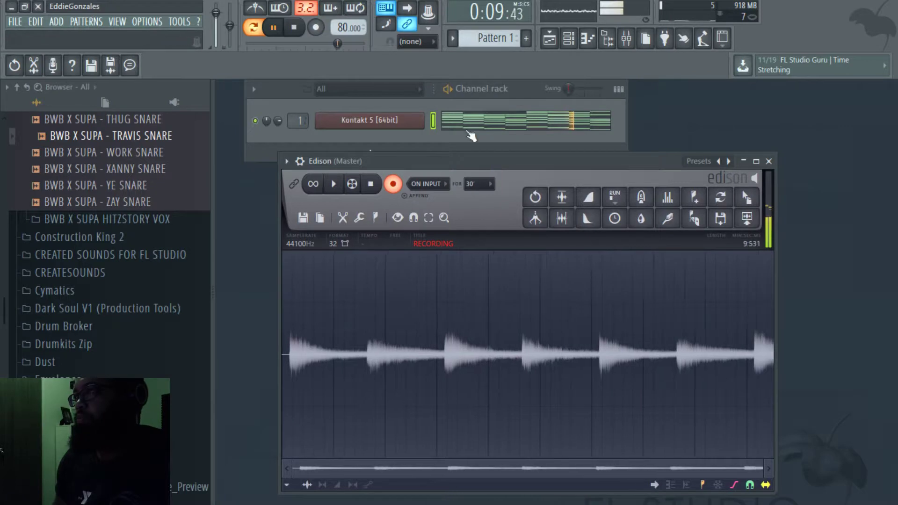
pyautogui.click(294, 29)
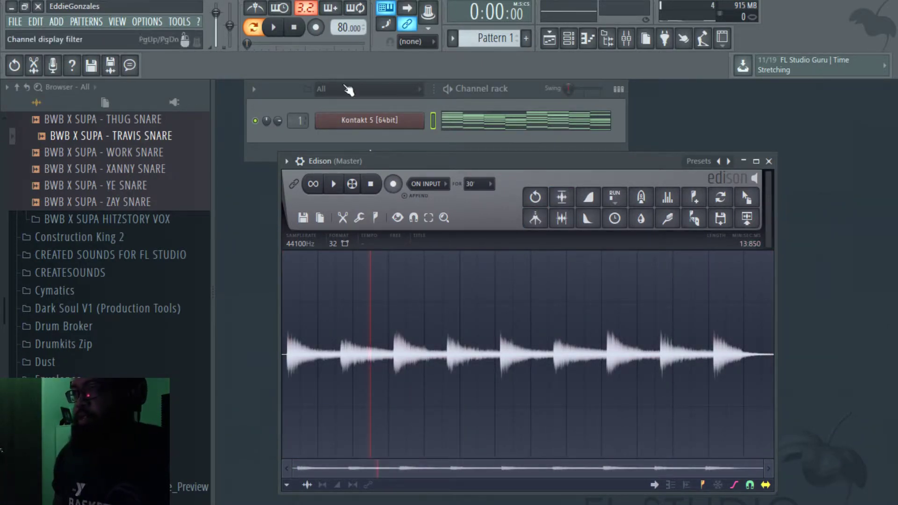
# Audition the recorded chords in Edison and trim the silence from both ends of the recording
pyautogui.click(333, 185)
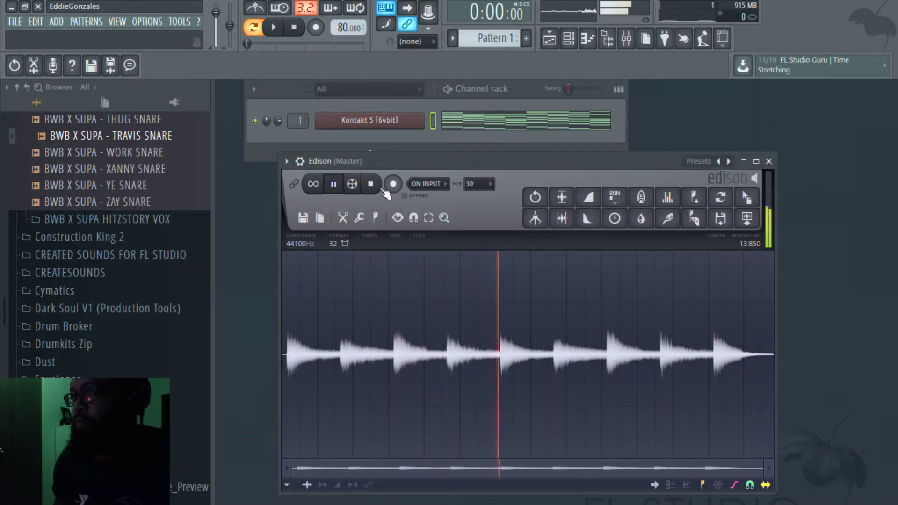
pyautogui.click(371, 185)
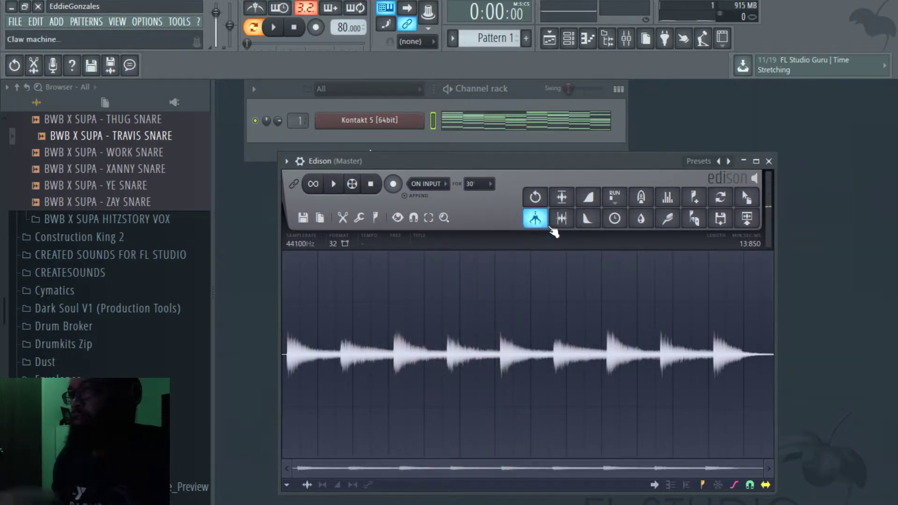
pyautogui.scroll(5, 285, 350)
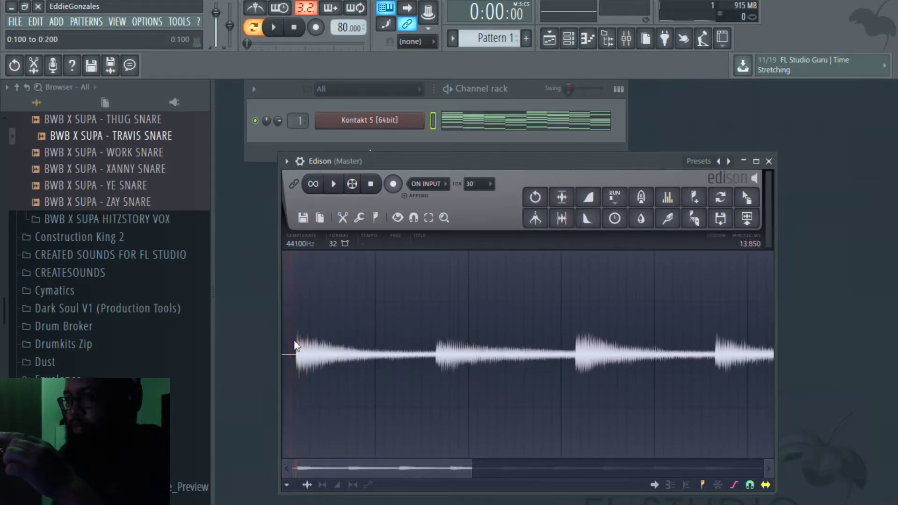
pyautogui.moveTo(288, 344); pyautogui.dragTo(291, 346)
pyautogui.click(393, 293)
pyautogui.scroll(-5, 399, 364)
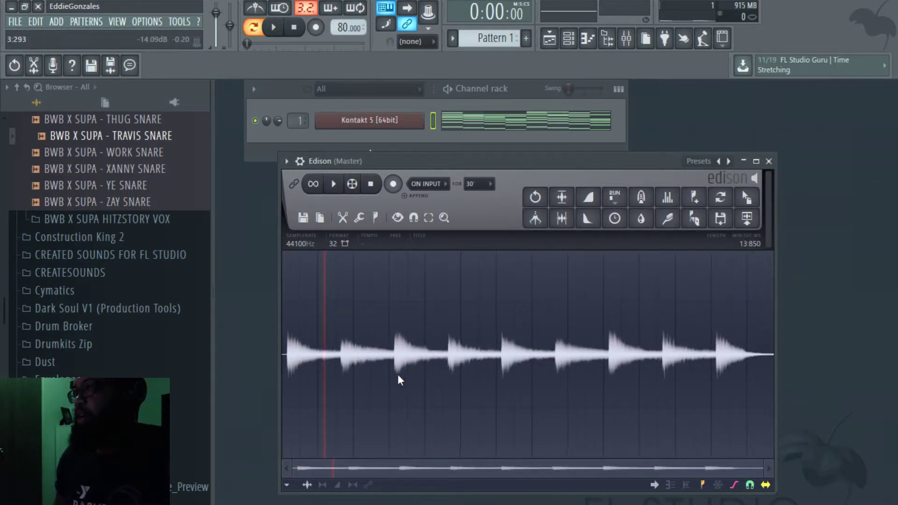
pyautogui.click(567, 219)
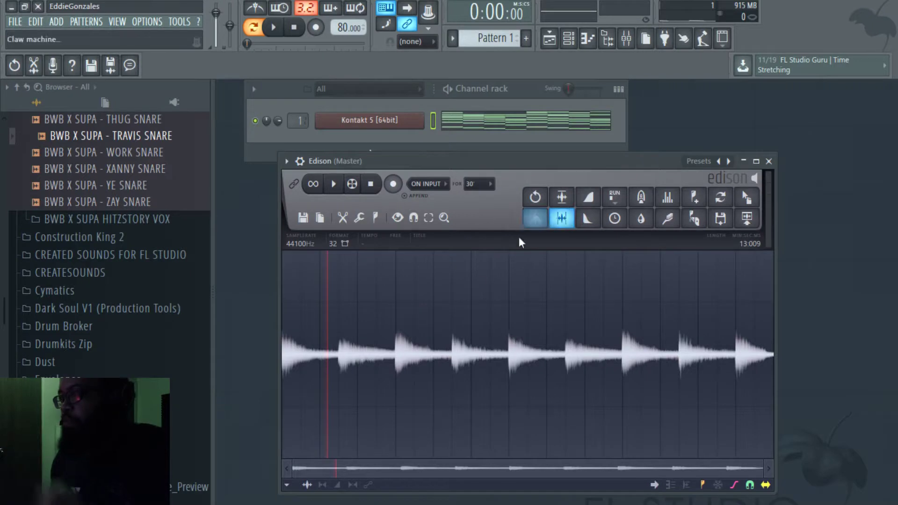
# Choose Snap to grid in Edison and examine how the chord onsets line up with the grid
pyautogui.click(415, 219)
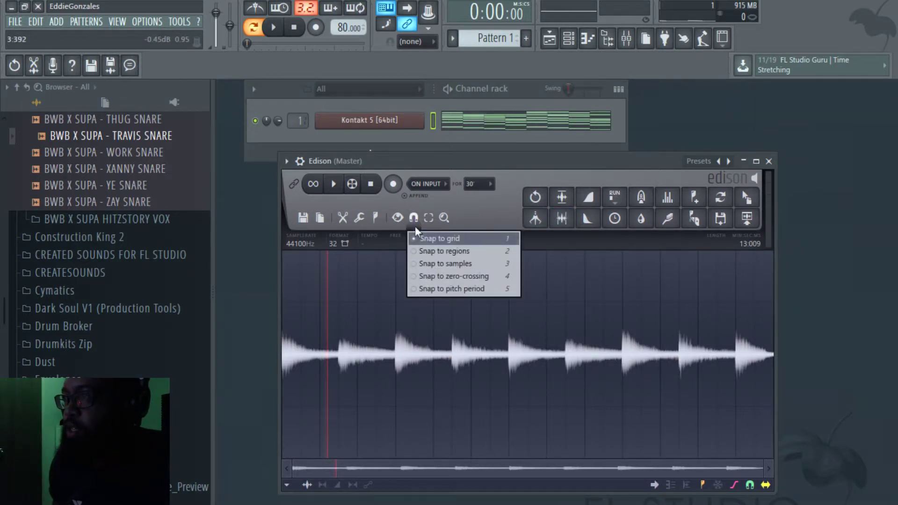
pyautogui.click(422, 241)
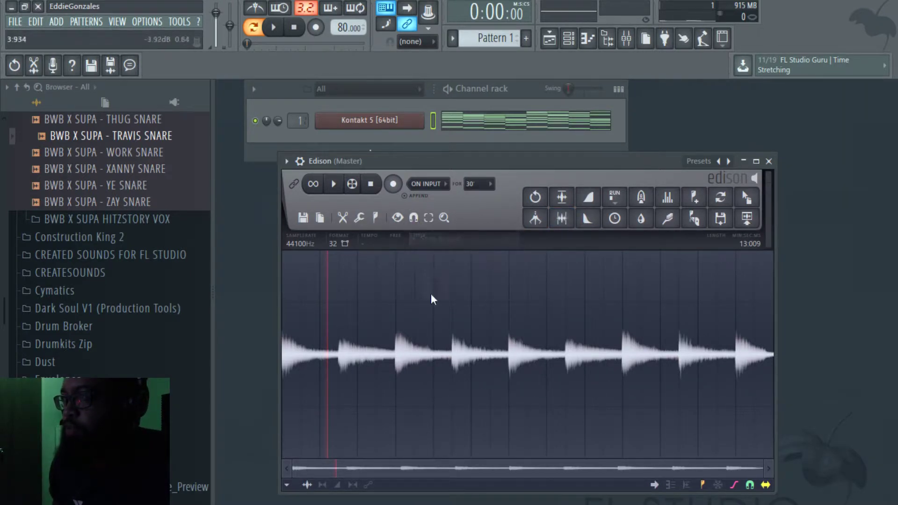
pyautogui.scroll(5, 422, 345)
pyautogui.scroll(-2, 422, 345)
pyautogui.moveTo(306, 468); pyautogui.dragTo(478, 468)
pyautogui.scroll(-4, 421, 345)
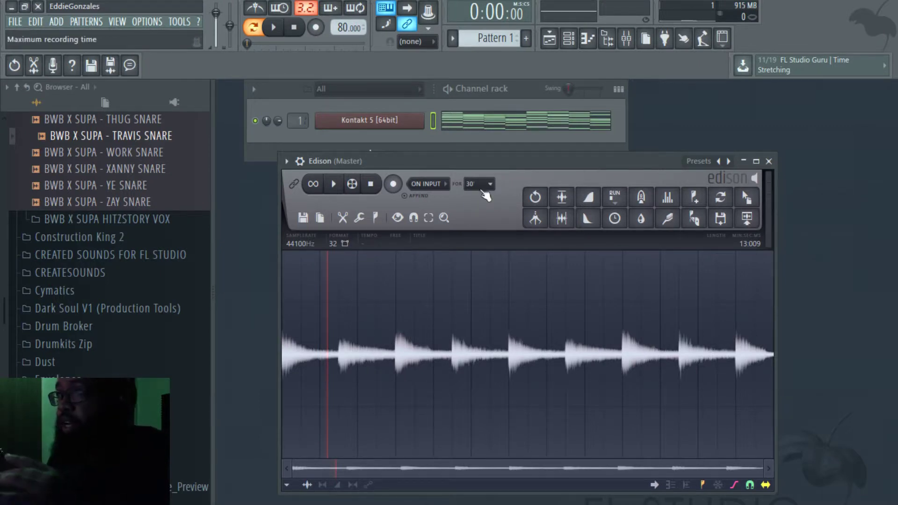
# Set the recording's sample properties to a tempo of 80 BPM with Tempo-sync enabled
pyautogui.click(321, 218)
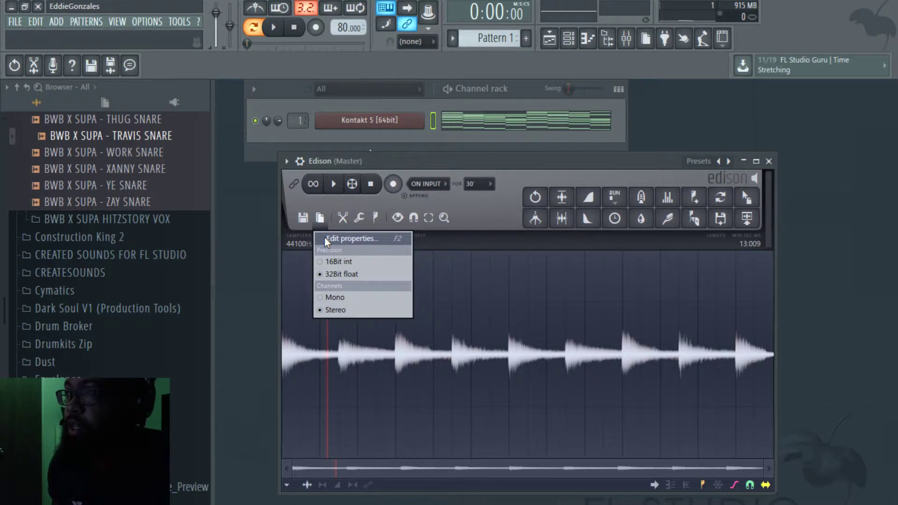
pyautogui.click(324, 236)
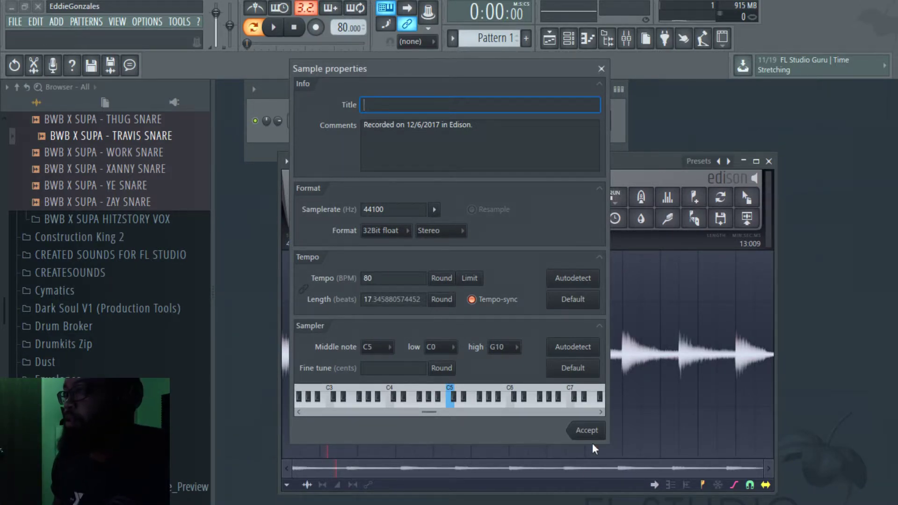
pyautogui.click(587, 430)
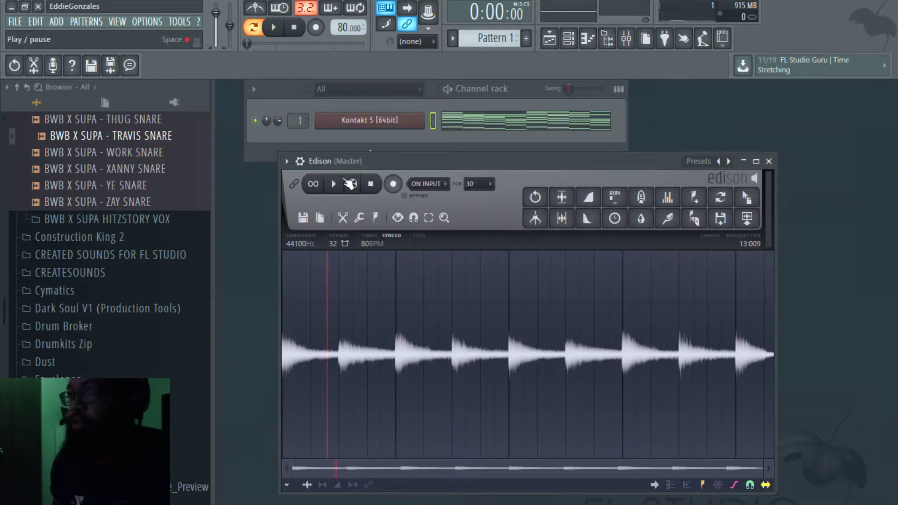
# Play the recording in Edison and check that its chord onsets fall on the beat grid
pyautogui.press('space')
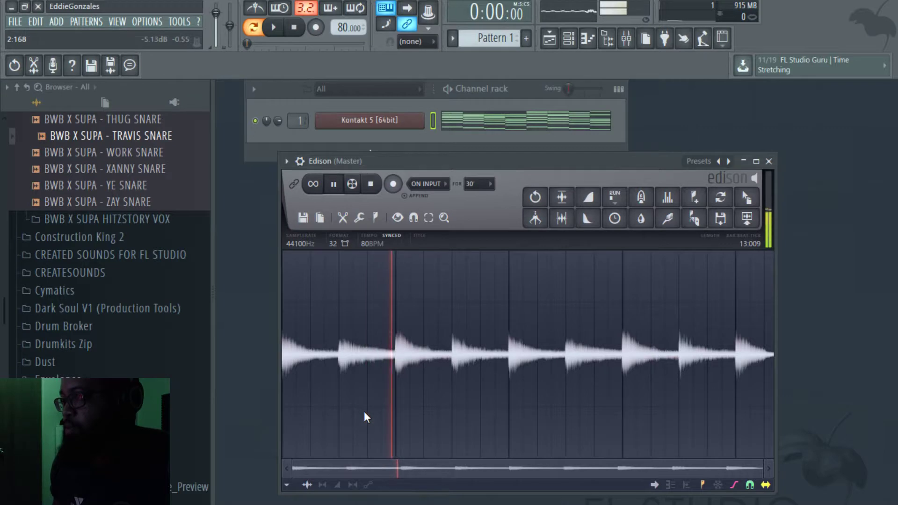
pyautogui.scroll(1, 442, 380)
pyautogui.press('space')
pyautogui.scroll(1, 425, 374)
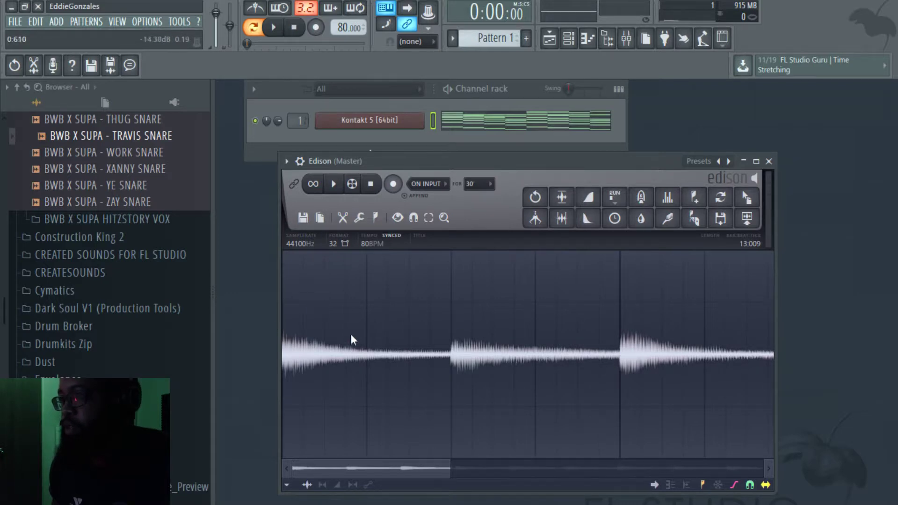
pyautogui.scroll(-2, 351, 333)
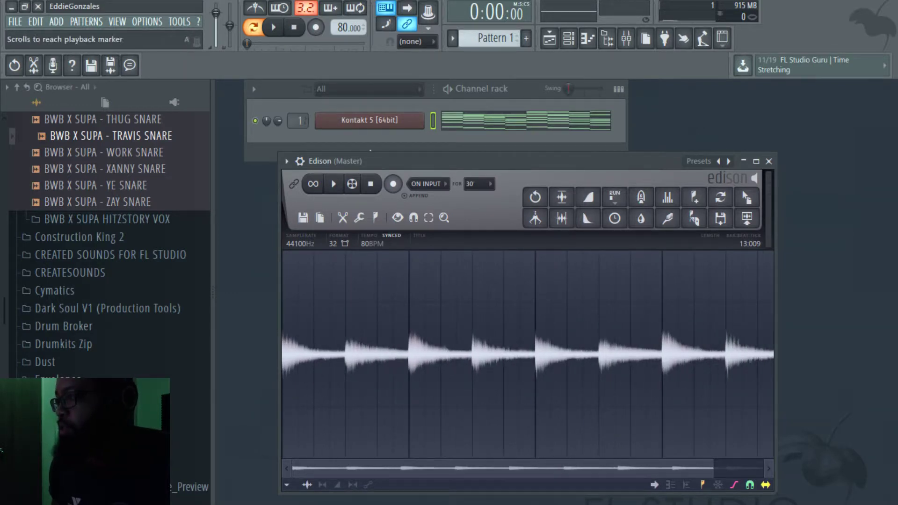
pyautogui.press('space')
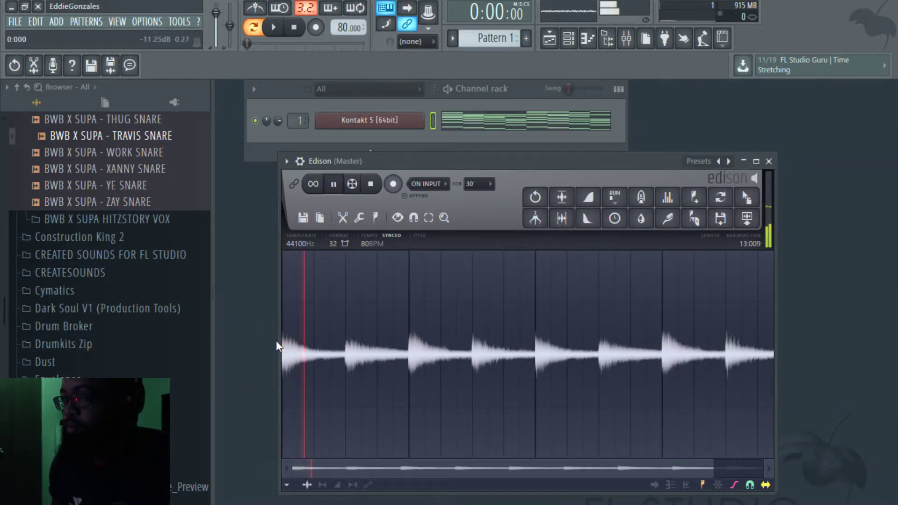
pyautogui.scroll(-1, 420, 365)
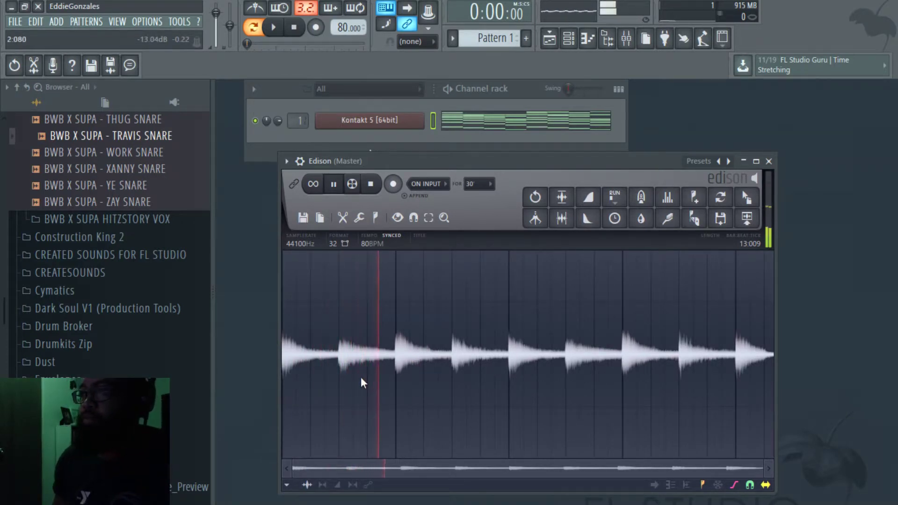
# Select the last chord of the Edison recording, from 12:000 to the end, and delete it
pyautogui.scroll(1, 360, 377)
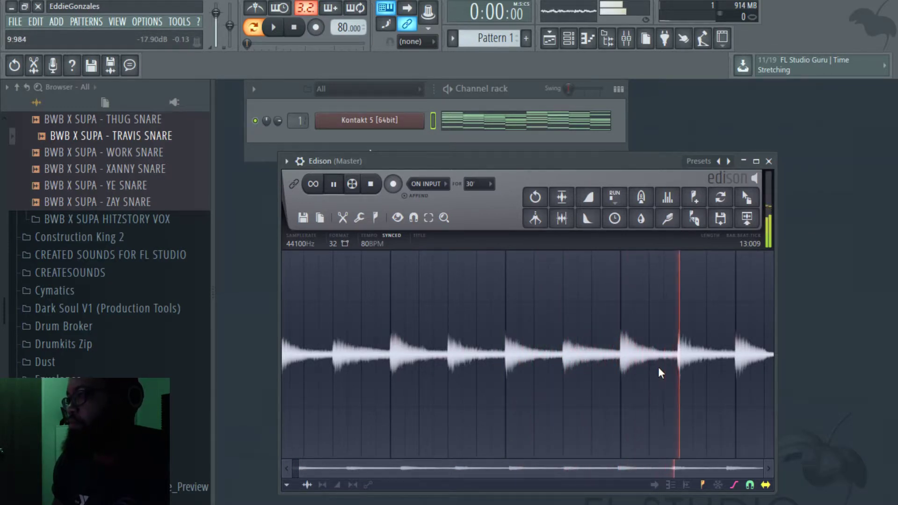
pyautogui.moveTo(736, 308); pyautogui.dragTo(783, 312)
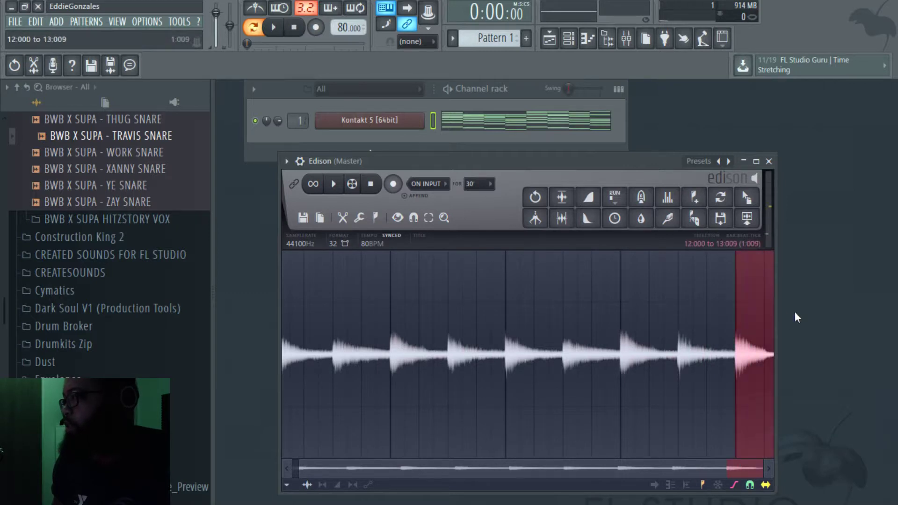
pyautogui.press('Delete')
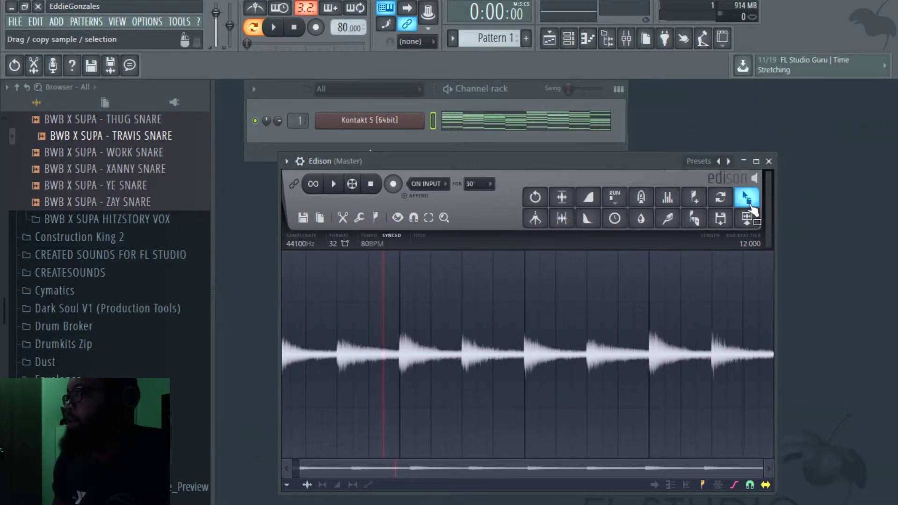
# Copy the trimmed recording from Edison into the playlist and place it on Track 2 starting at bar 1
pyautogui.moveTo(747, 198); pyautogui.dragTo(552, 39)
pyautogui.moveTo(470, 177); pyautogui.dragTo(407, 153)
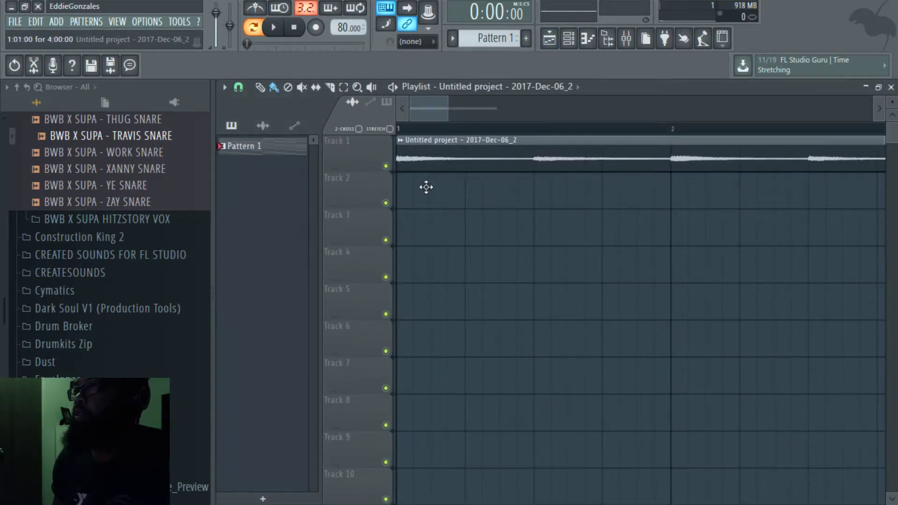
pyautogui.moveTo(426, 187); pyautogui.dragTo(423, 195)
pyautogui.moveTo(446, 112); pyautogui.dragTo(551, 141)
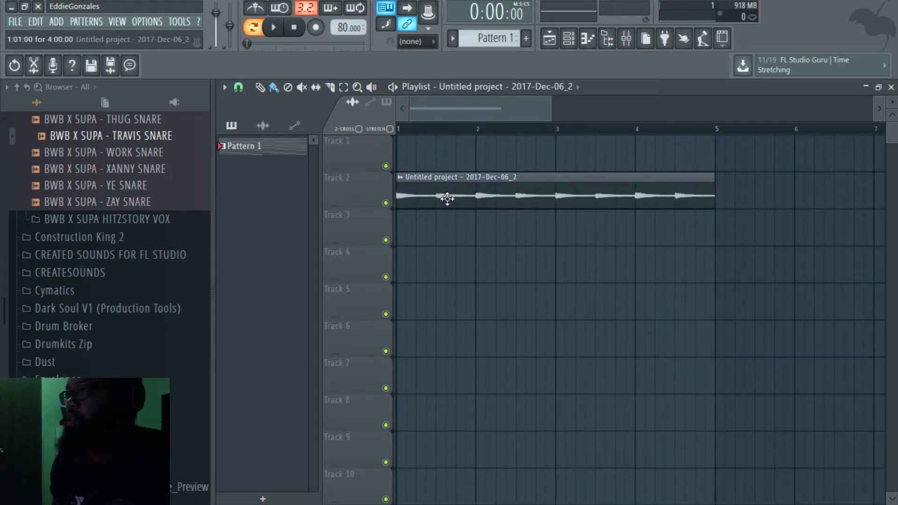
# Play the audio clip in the playlist against the metronome to check its timing, leaving the metronome off
pyautogui.press('space')
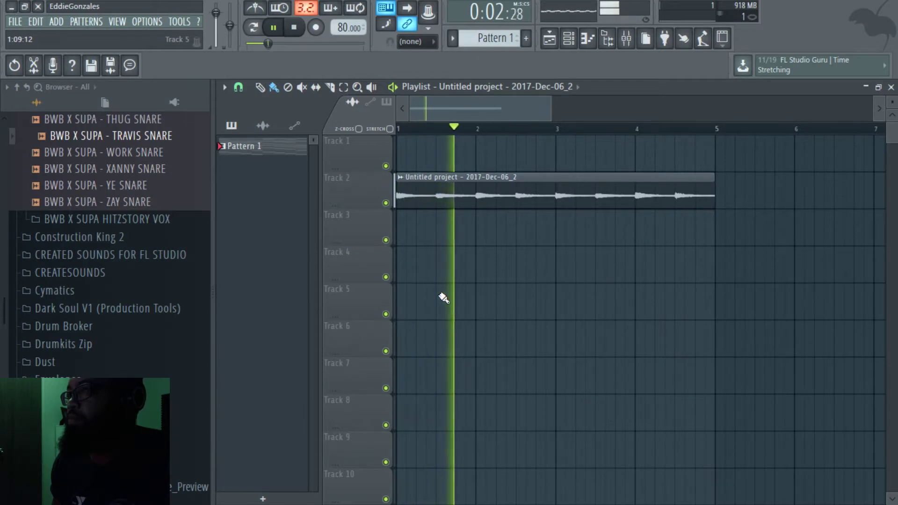
pyautogui.click(255, 8)
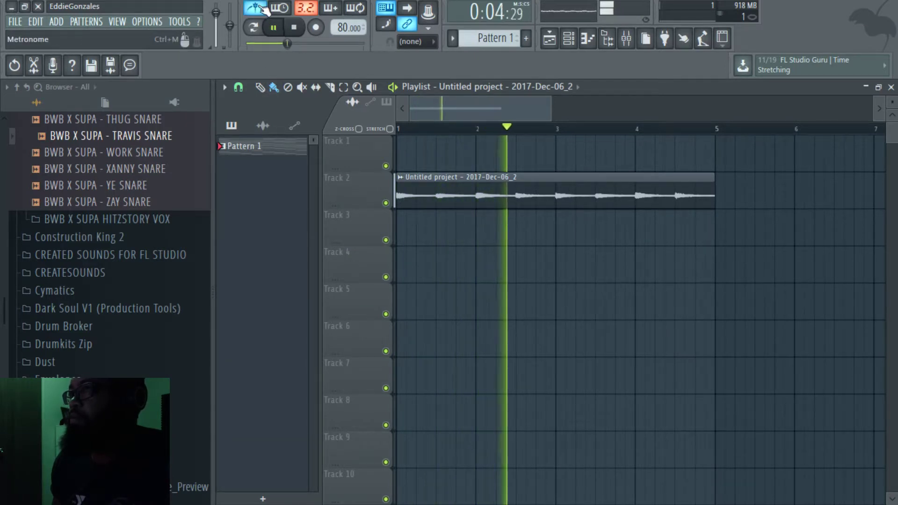
pyautogui.click(262, 7)
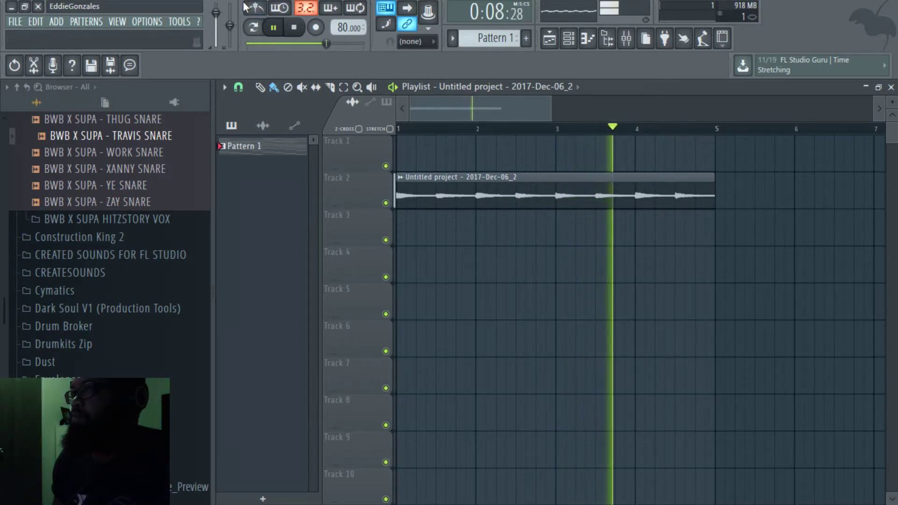
pyautogui.click(255, 8)
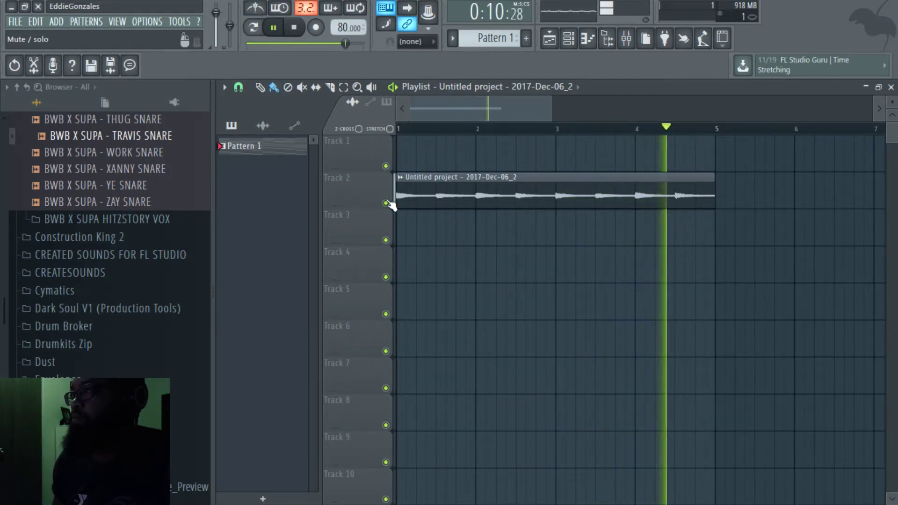
pyautogui.press('space')
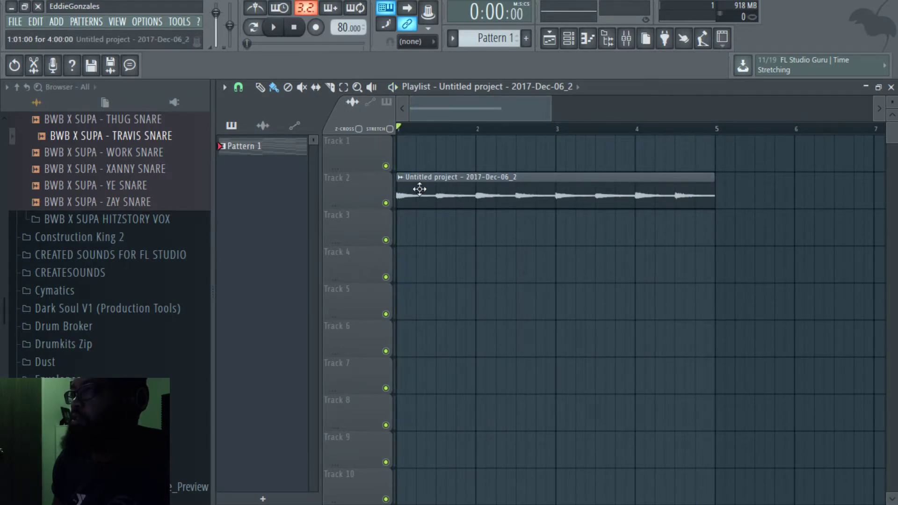
# Set the chord sample's declicking mode to Smooth (bleeding) and close its channel settings
pyautogui.doubleClick(420, 184)
pyautogui.moveTo(440, 260); pyautogui.dragTo(435, 196)
pyautogui.click(438, 356)
pyautogui.click(437, 411)
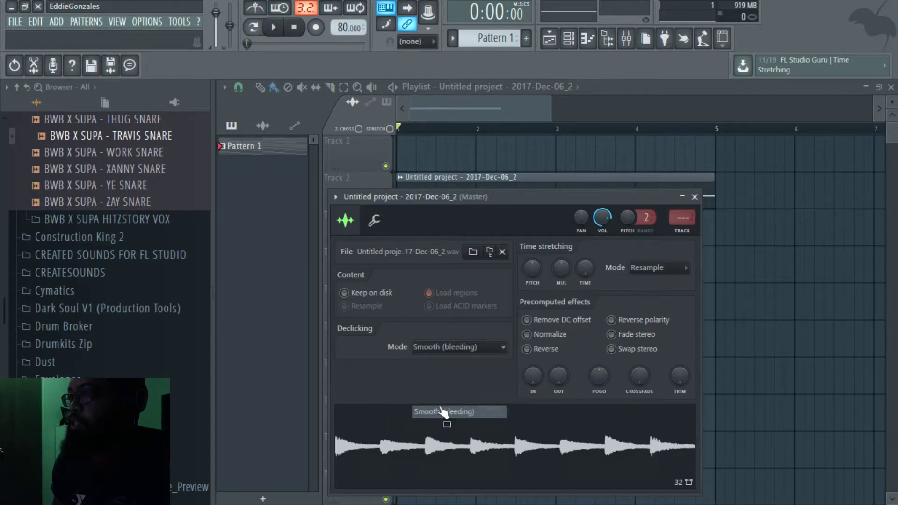
pyautogui.click(694, 197)
# Place Pattern 1 on Track 1 at bar 1, play it soloed, and unsolo the track
pyautogui.moveTo(252, 146); pyautogui.dragTo(385, 155)
pyautogui.rightClick(386, 166)
pyautogui.press('space')
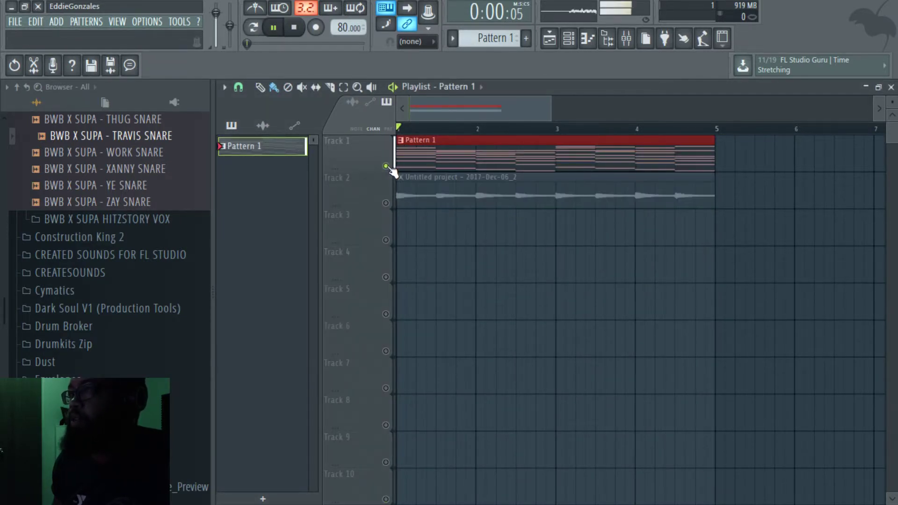
pyautogui.press('space')
pyautogui.rightClick(386, 166)
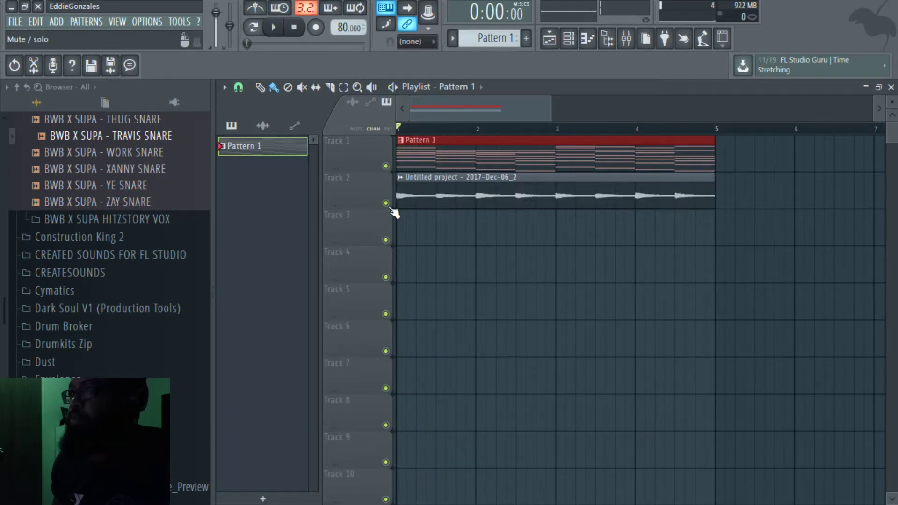
# Raise the chord sample's pitch by 1200 cents, set its time-stretching mode to Auto, and play the result
pyautogui.doubleClick(431, 195)
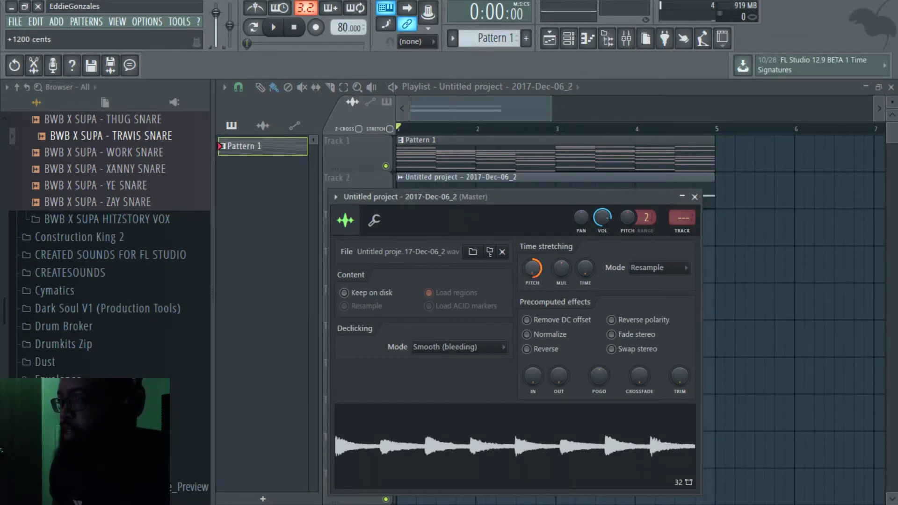
pyautogui.press('space')
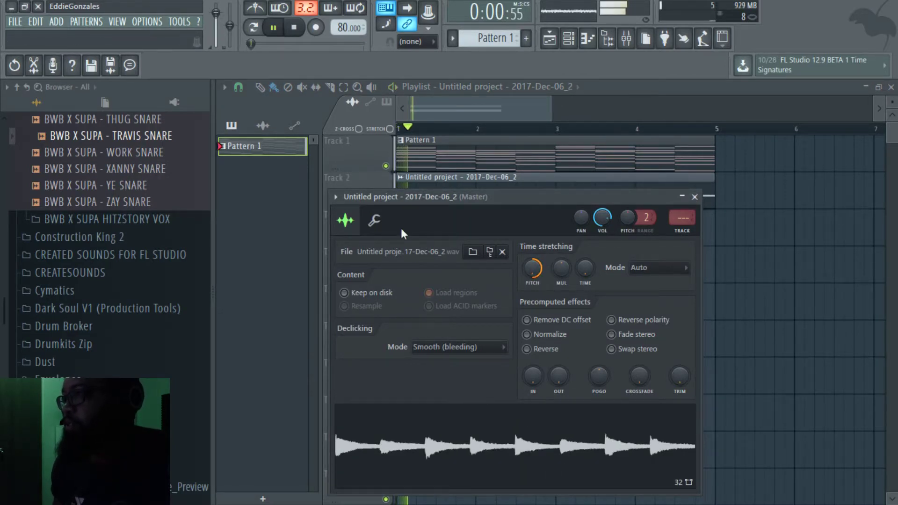
pyautogui.press('space')
# Reverse the chord sample, solo Track 2 in the playlist, and play the reversed clip
pyautogui.click(527, 349)
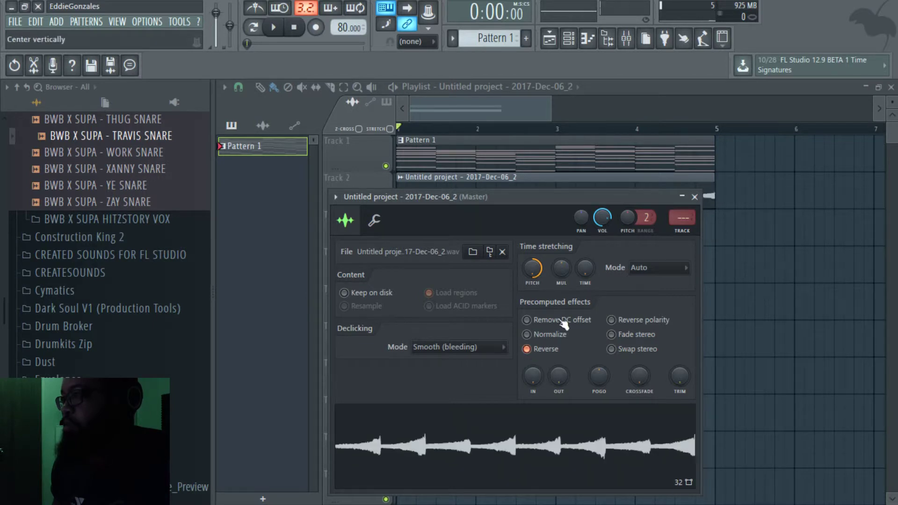
pyautogui.click(695, 197)
pyautogui.rightClick(386, 204)
pyautogui.press('space')
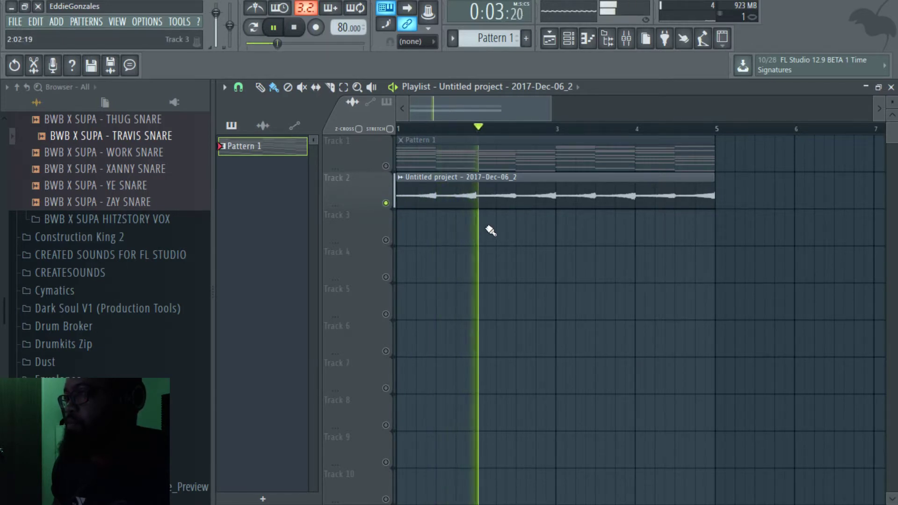
pyautogui.press('space')
# Reset the reversed sample's time-stretching pitch to its default and play it
pyautogui.doubleClick(556, 193)
pyautogui.press('space')
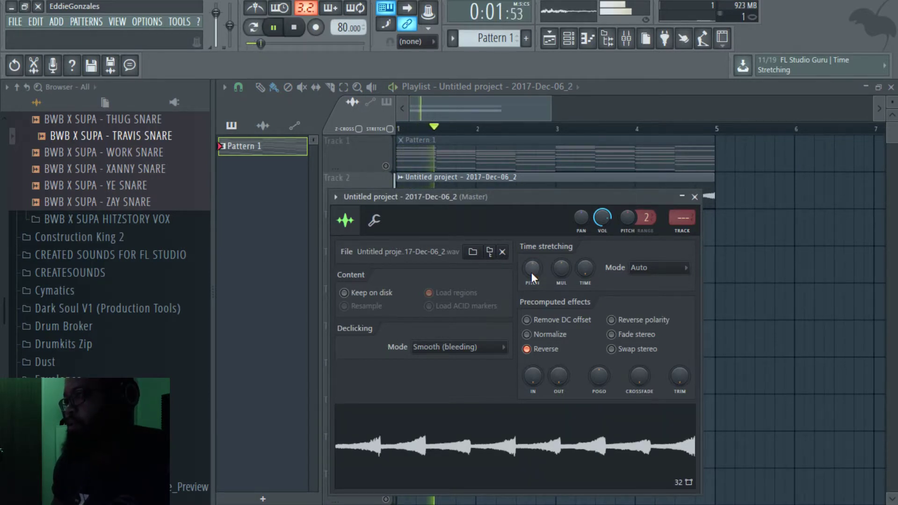
pyautogui.press('space')
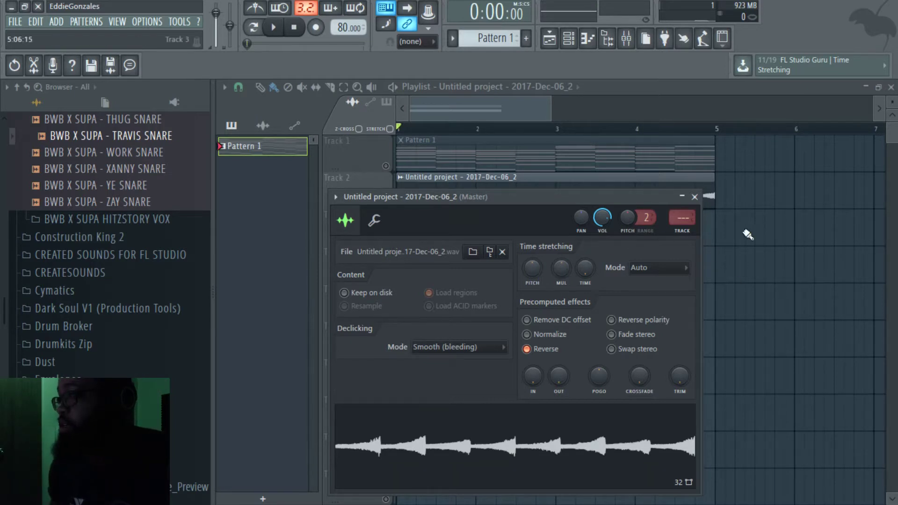
pyautogui.click(695, 197)
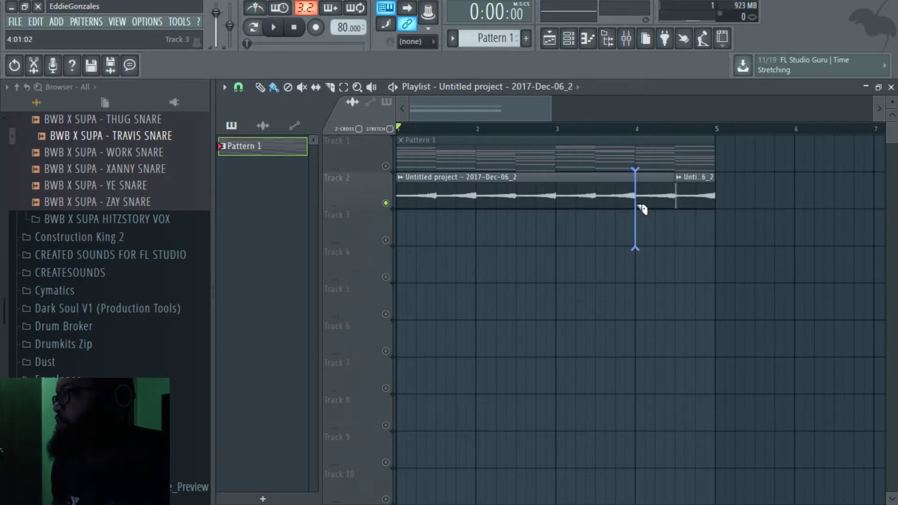
# Slice the reversed clip on Track 2 at every half bar into eight single-chord pieces
pyautogui.click(600, 210)
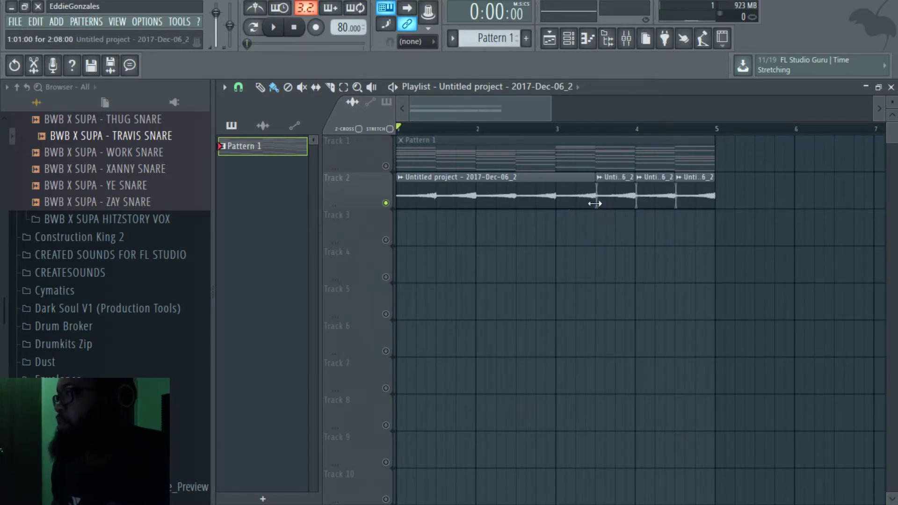
pyautogui.click(563, 206)
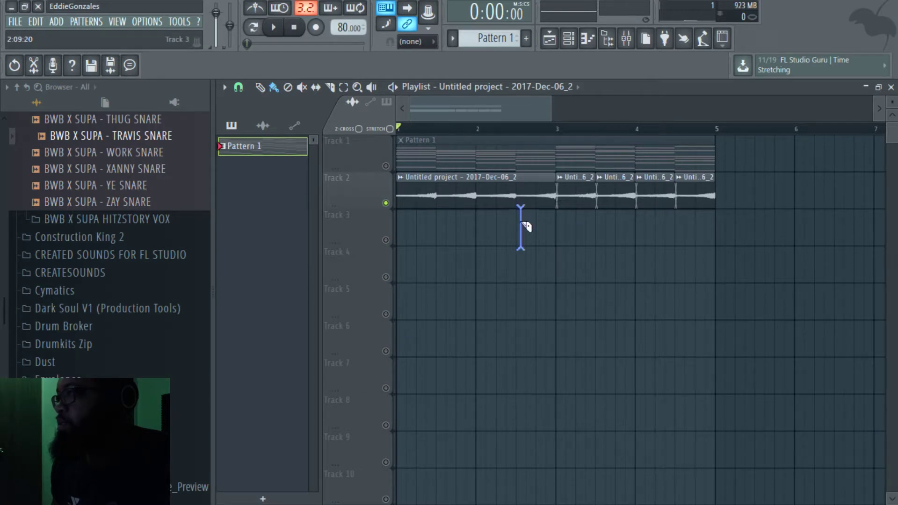
pyautogui.click(523, 209)
pyautogui.click(483, 207)
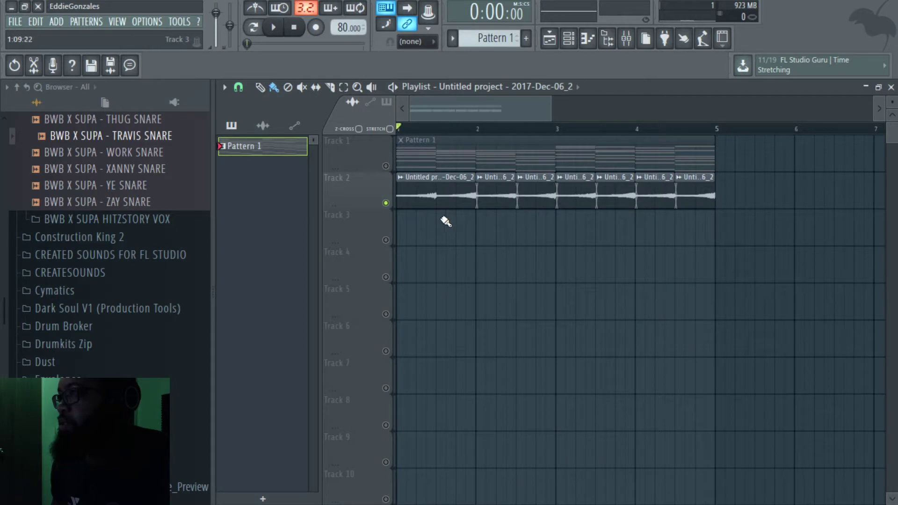
pyautogui.click(444, 206)
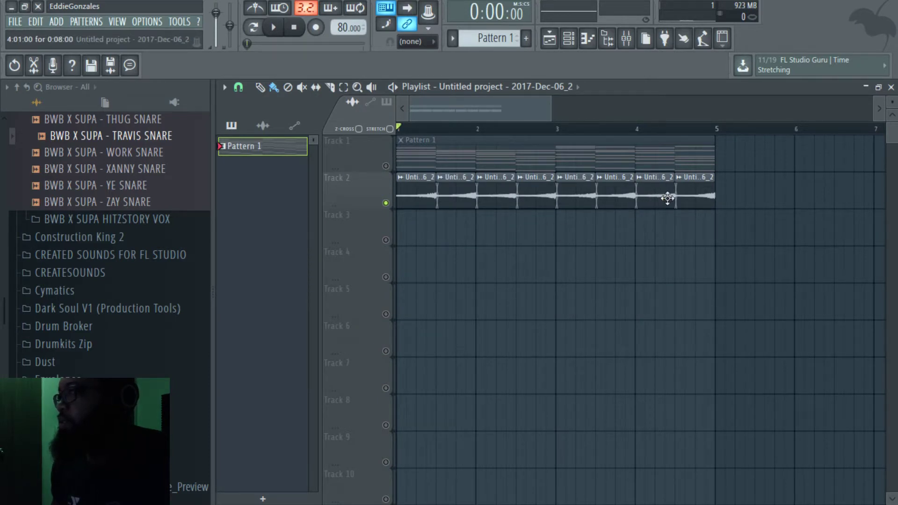
# Rearrange the eight chord slices in opposite order on Track 3, last slice first, back to back from bar 1
pyautogui.moveTo(690, 196); pyautogui.dragTo(393, 252)
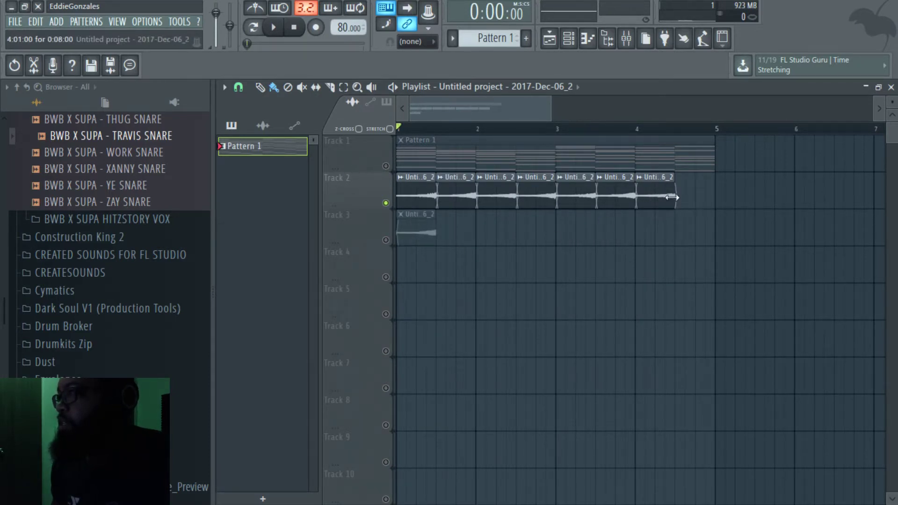
pyautogui.moveTo(654, 188); pyautogui.dragTo(458, 234)
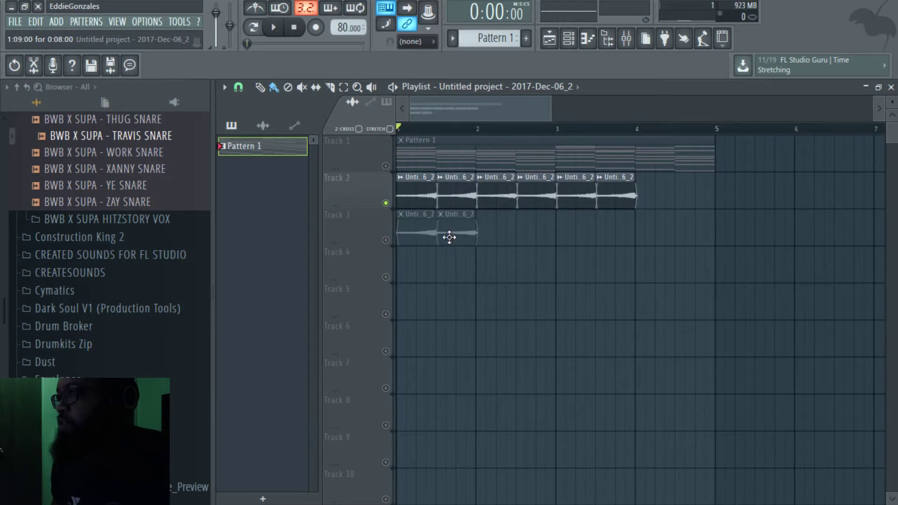
pyautogui.moveTo(615, 197); pyautogui.dragTo(507, 252)
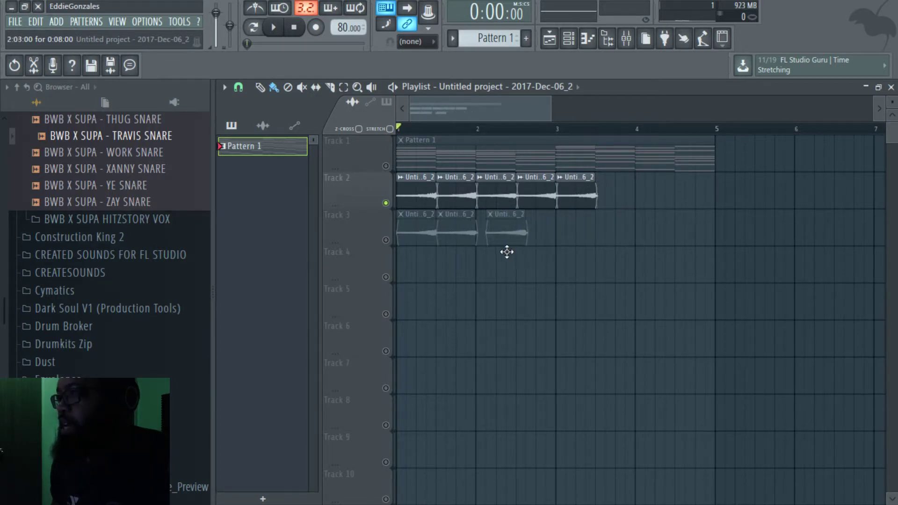
pyautogui.moveTo(593, 194); pyautogui.dragTo(545, 249)
pyautogui.moveTo(542, 196); pyautogui.dragTo(585, 239)
pyautogui.moveTo(503, 202); pyautogui.dragTo(623, 248)
pyautogui.moveTo(470, 197); pyautogui.dragTo(652, 245)
pyautogui.moveTo(418, 194); pyautogui.dragTo(706, 244)
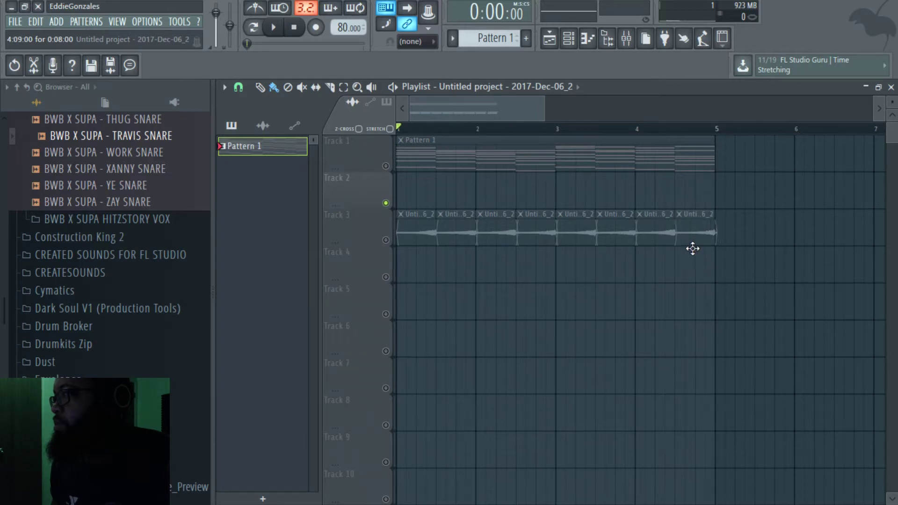
# Move all eight rearranged slices together up to Track 2 and play them
pyautogui.moveTo(425, 209); pyautogui.dragTo(715, 242)
pyautogui.hotkey('shift', 'Up')
pyautogui.press('space')
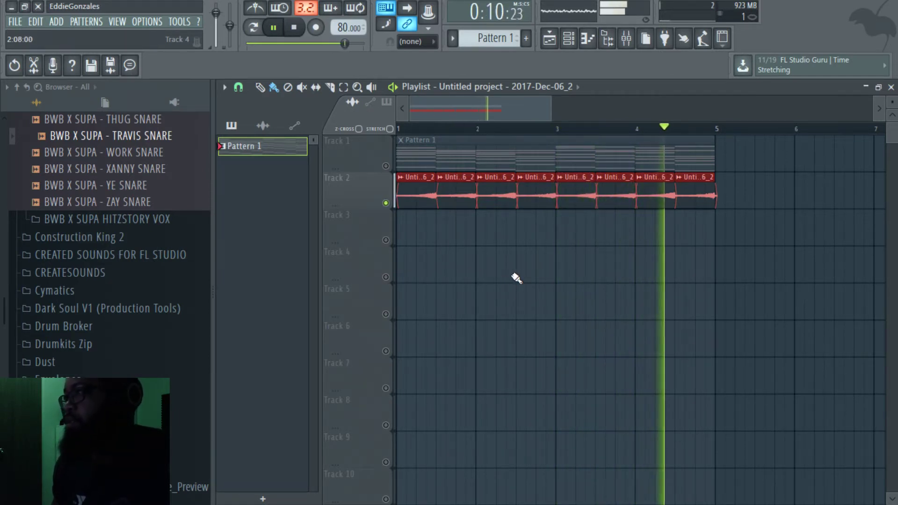
pyautogui.press('space')
# Play Pattern 1 soloed, then re-enable all tracks and play it together with the reversed slices
pyautogui.rightClick(385, 167)
pyautogui.press('space')
pyautogui.press('space')
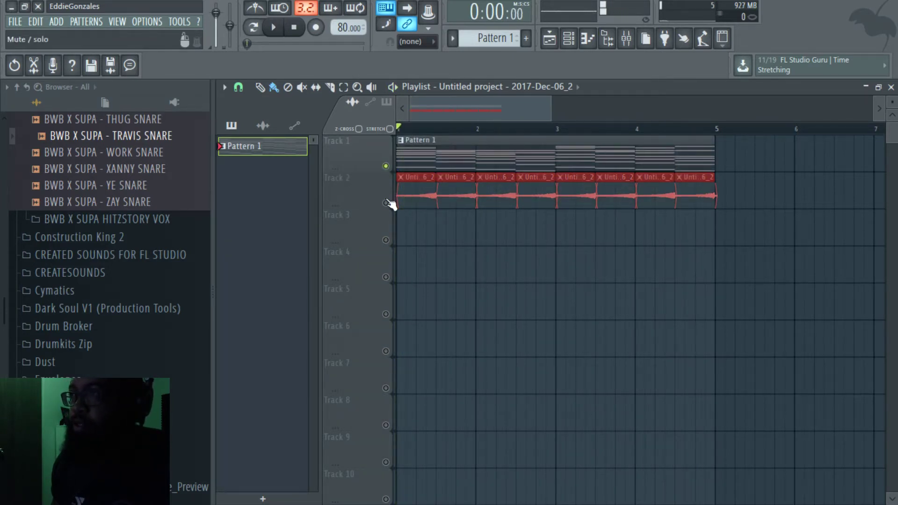
pyautogui.click(386, 202)
pyautogui.press('space')
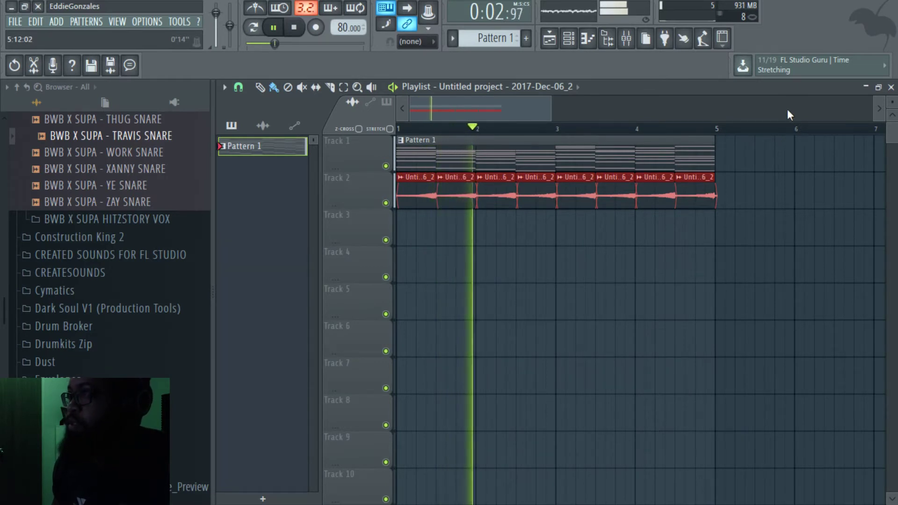
# Close the playlist and Edison, and show all channels in the channel rack
pyautogui.click(891, 87)
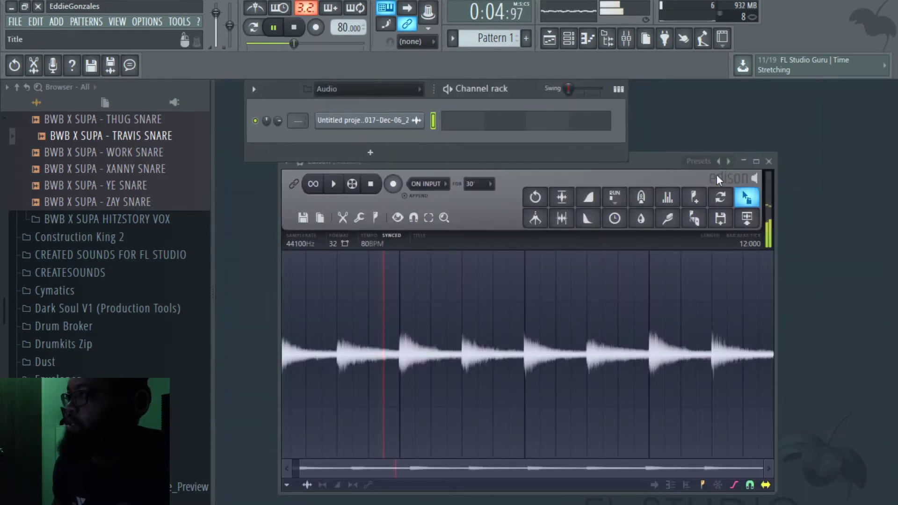
pyautogui.click(367, 89)
pyautogui.click(327, 100)
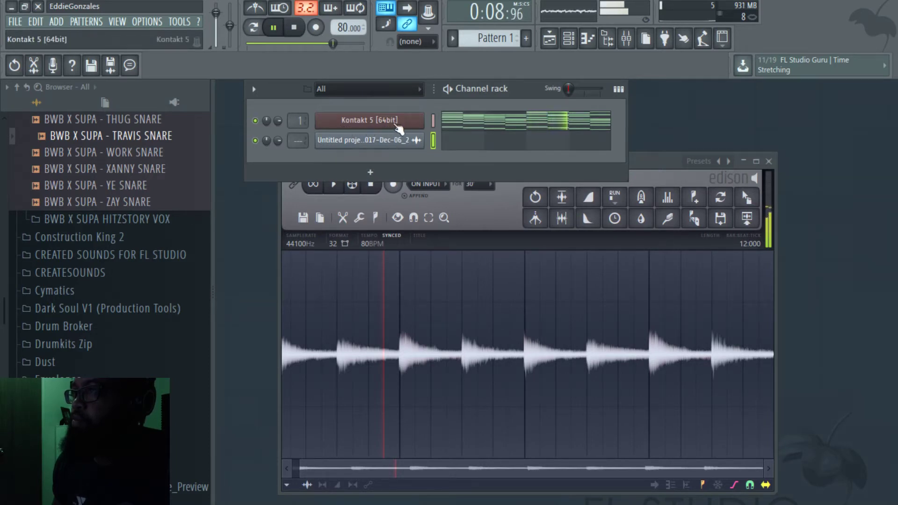
pyautogui.press('space')
pyautogui.click(769, 161)
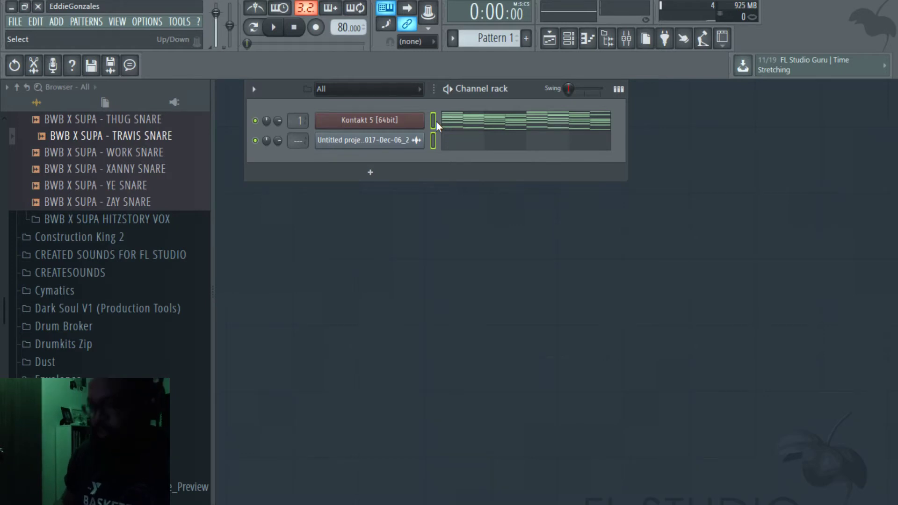
# Route the Kontakt 5 channel to mixer track 1 and the reversed sample channel to mixer track 2
pyautogui.press('F9')
pyautogui.click(287, 166)
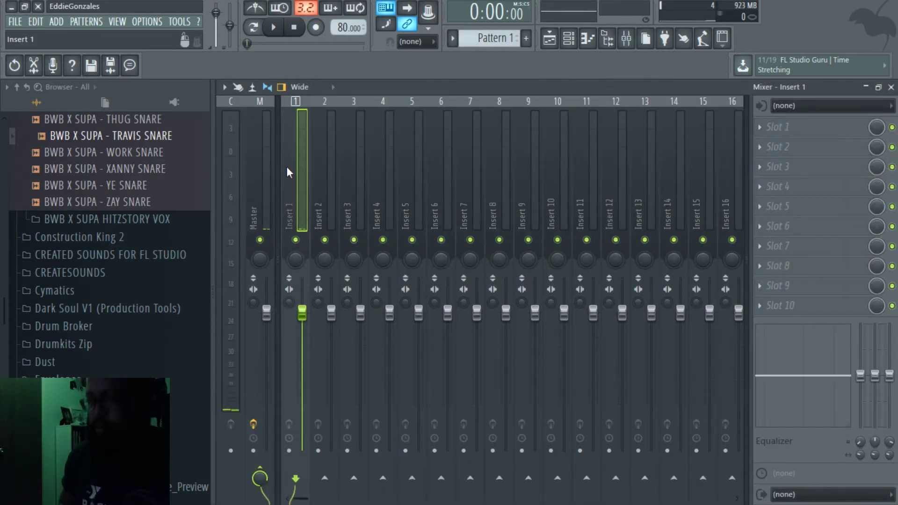
pyautogui.hotkey('ctrl', 'l')
pyautogui.rightClick(295, 246)
# Balance the layers during playback by lowering the Kontakt mixer track slightly and the reversed sample track to 57% (-10.8 dB)
pyautogui.press('space')
pyautogui.moveTo(302, 318); pyautogui.dragTo(331, 374)
pyautogui.click(325, 246)
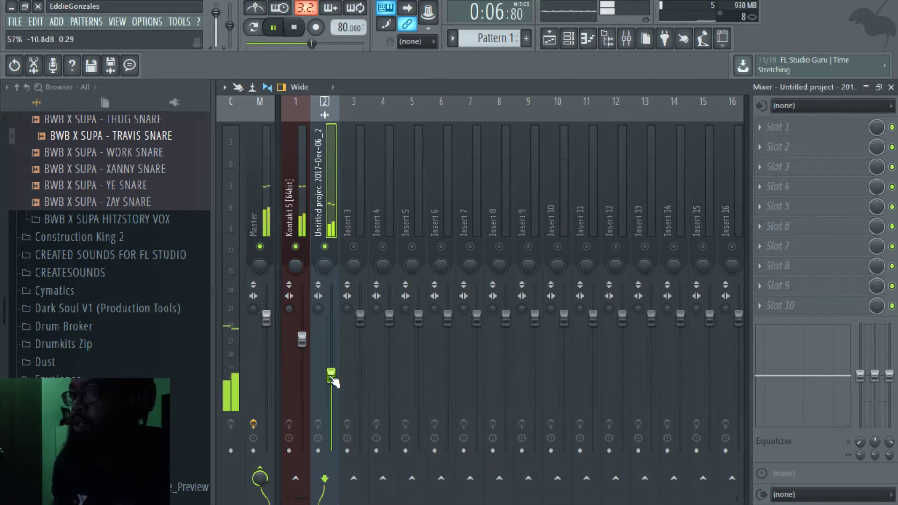
pyautogui.press('space')
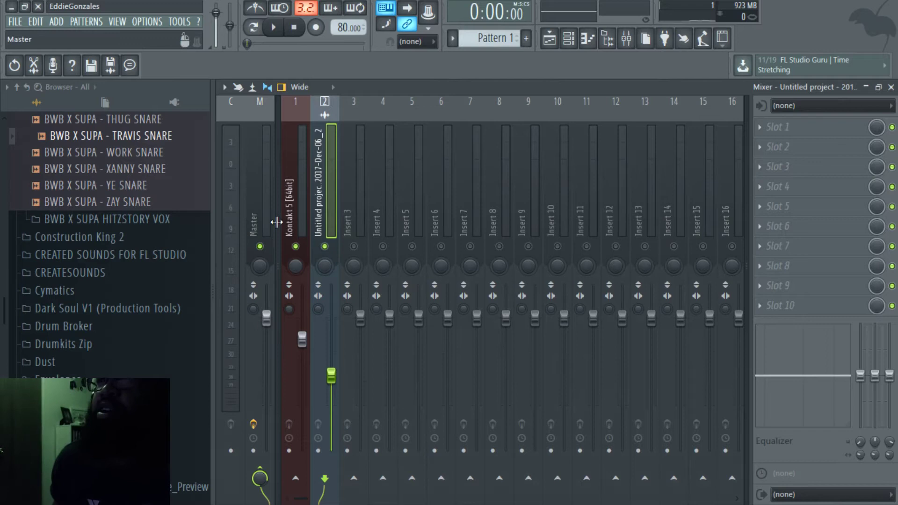
# Play the balanced layers, close the mixer, and inspect the original Kontakt chord notes in the piano roll
pyautogui.press('space')
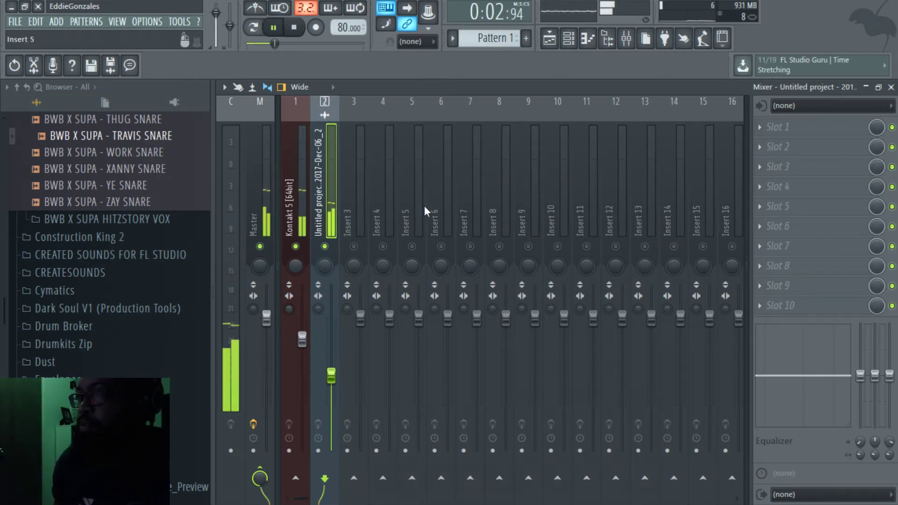
pyautogui.click(891, 87)
pyautogui.click(532, 122)
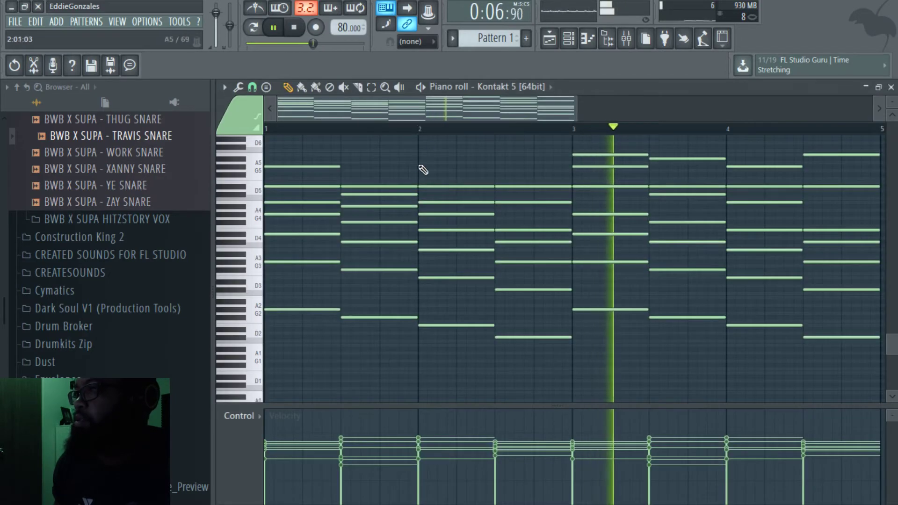
pyautogui.moveTo(404, 106); pyautogui.dragTo(377, 119)
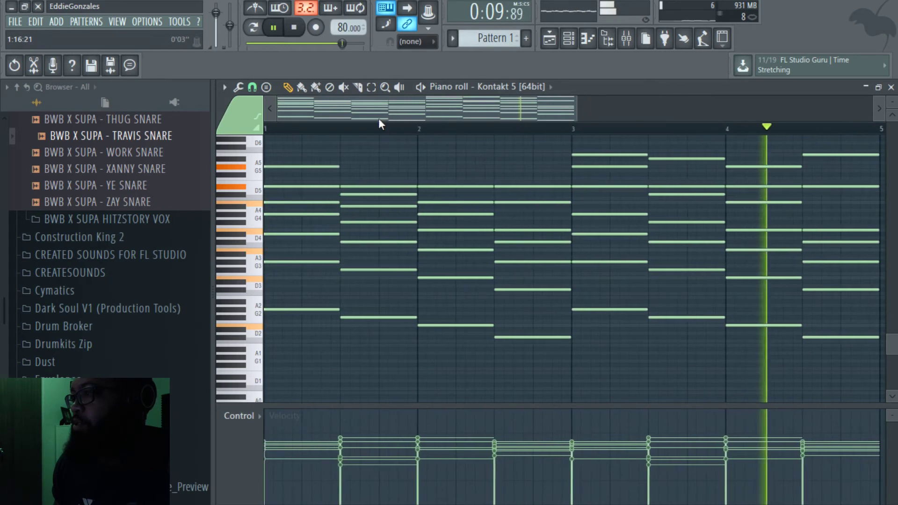
pyautogui.click(890, 87)
pyautogui.press('space')
# Try raising and lowering the reversed chord sample's time-stretching pitch while playing the pattern
pyautogui.click(369, 140)
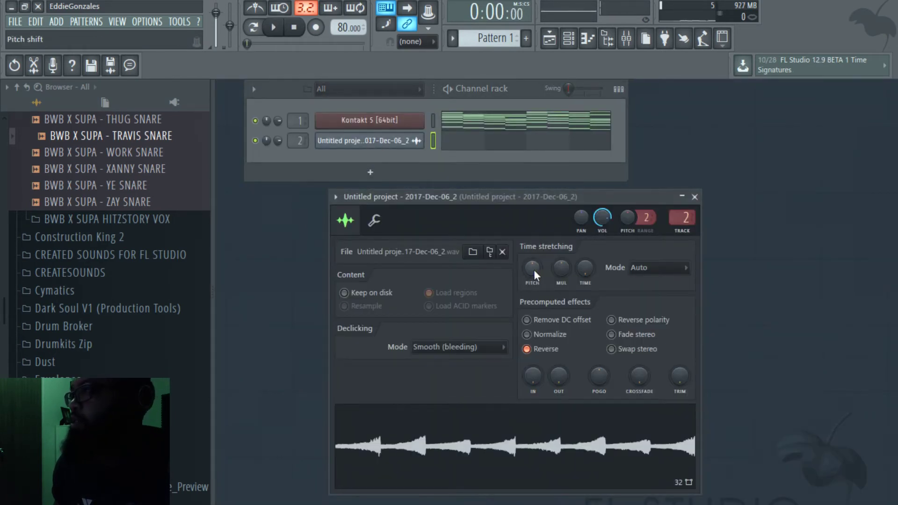
pyautogui.moveTo(534, 269); pyautogui.dragTo(534, 276)
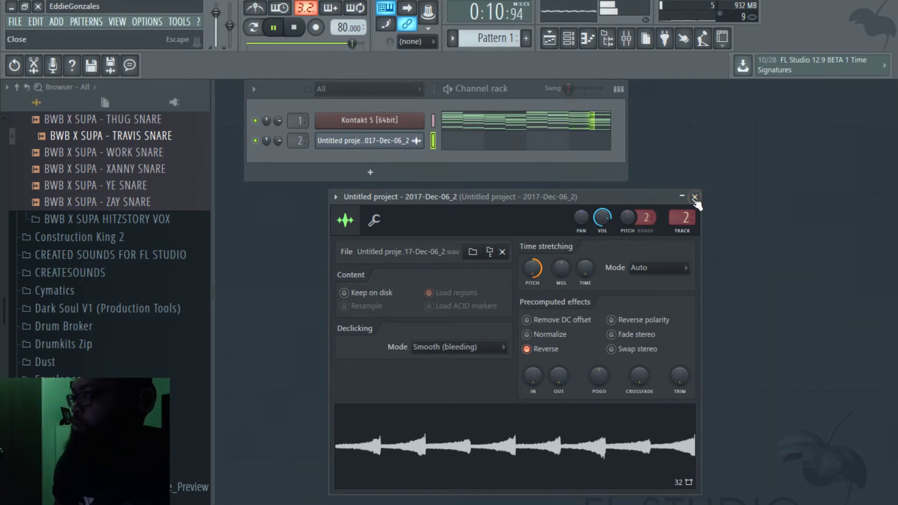
pyautogui.moveTo(531, 269); pyautogui.dragTo(531, 283)
pyautogui.press('space')
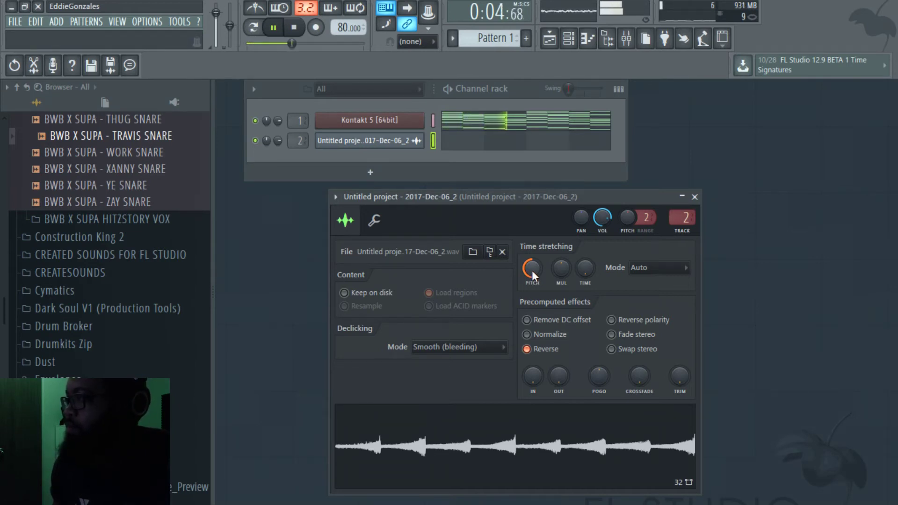
pyautogui.press('space')
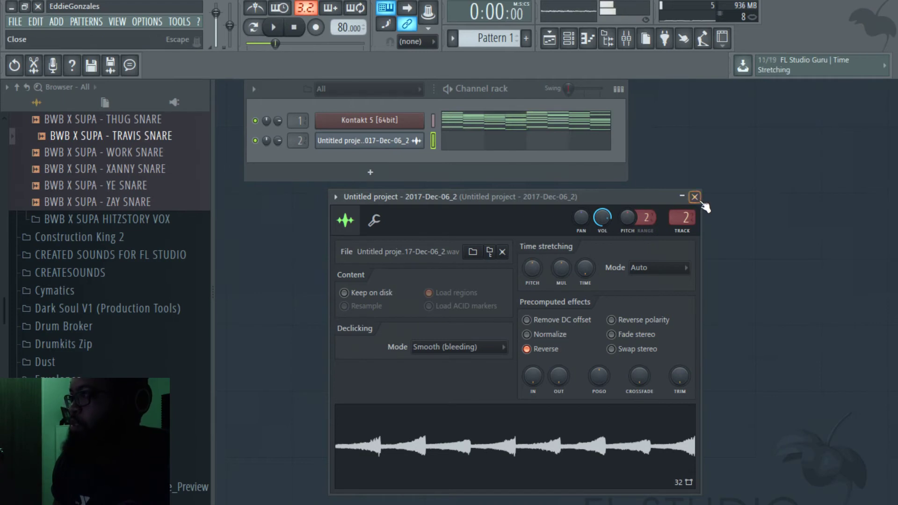
pyautogui.click(695, 196)
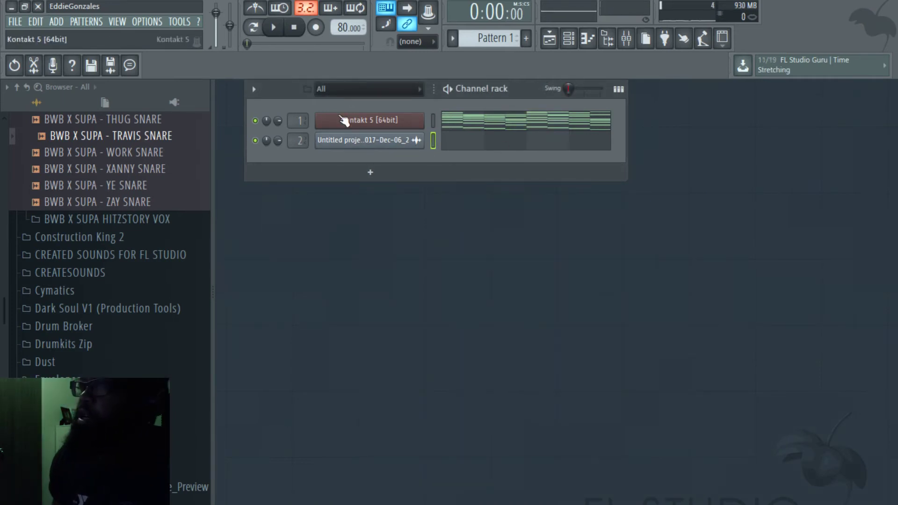
# Clone the Kontakt 5 channel and paste the original chord notes into the clone
pyautogui.rightClick(383, 120)
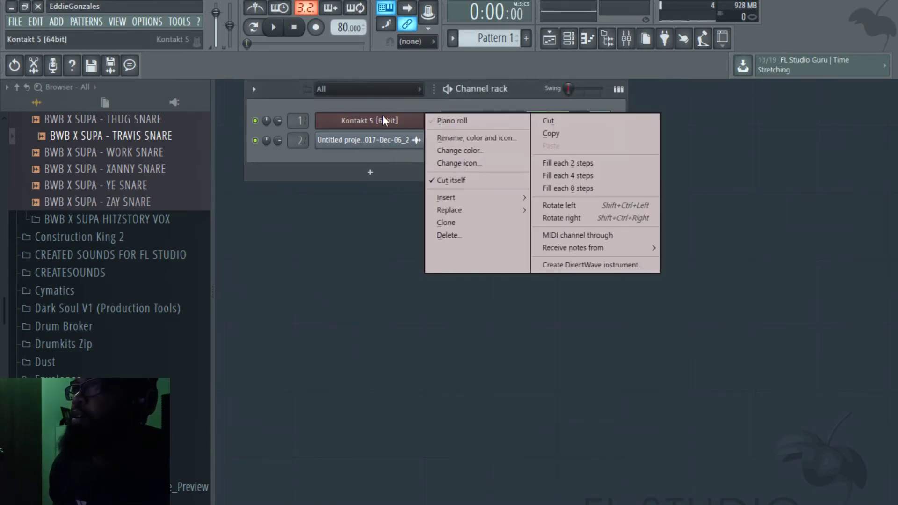
pyautogui.click(470, 219)
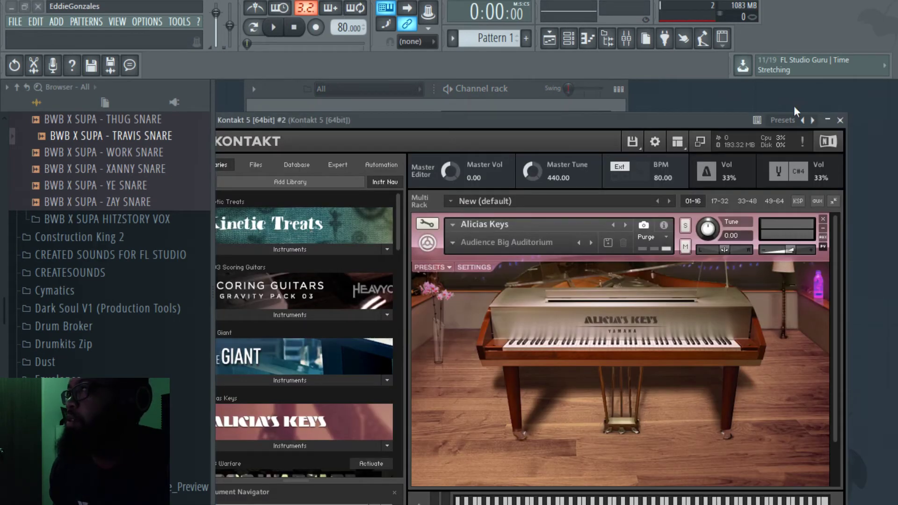
pyautogui.click(840, 121)
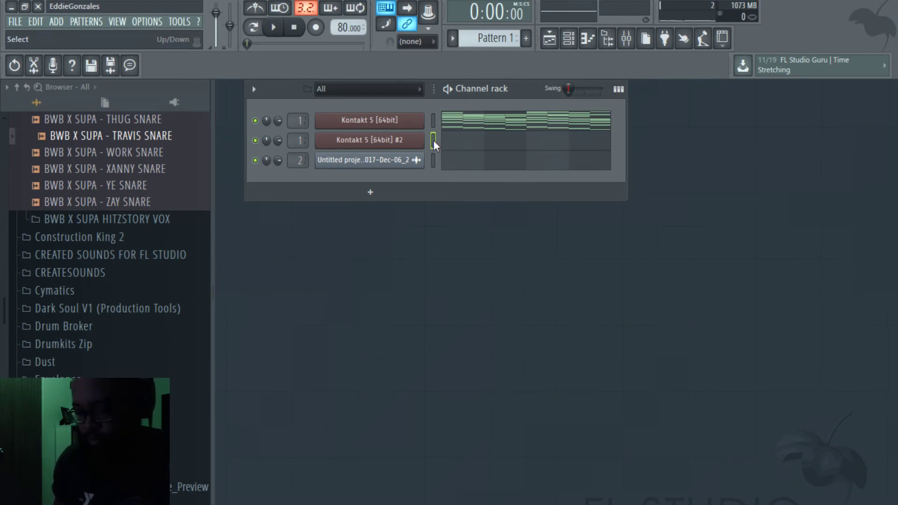
pyautogui.hotkey('ctrl', 'v')
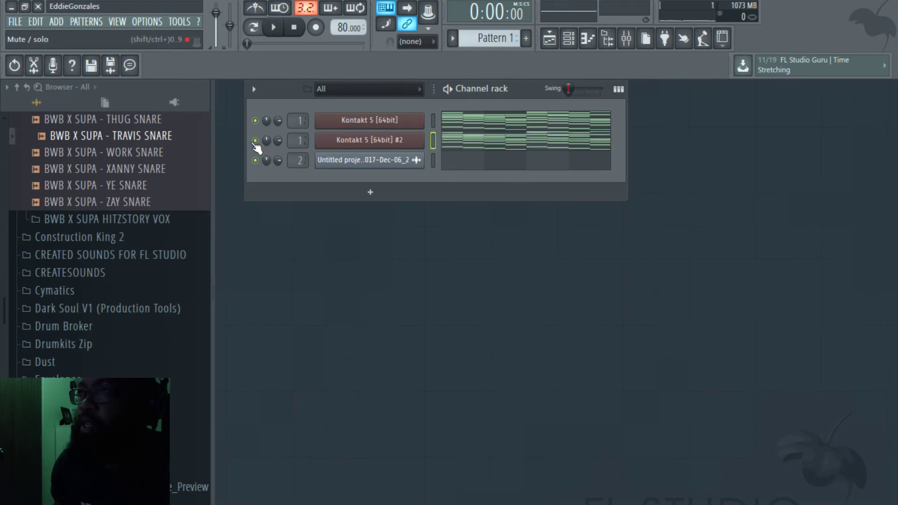
# Arpeggiate the cloned chords with the Alternate pattern, range 1 and Time sync, using a shorter time multiplier for faster notes
pyautogui.click(460, 143)
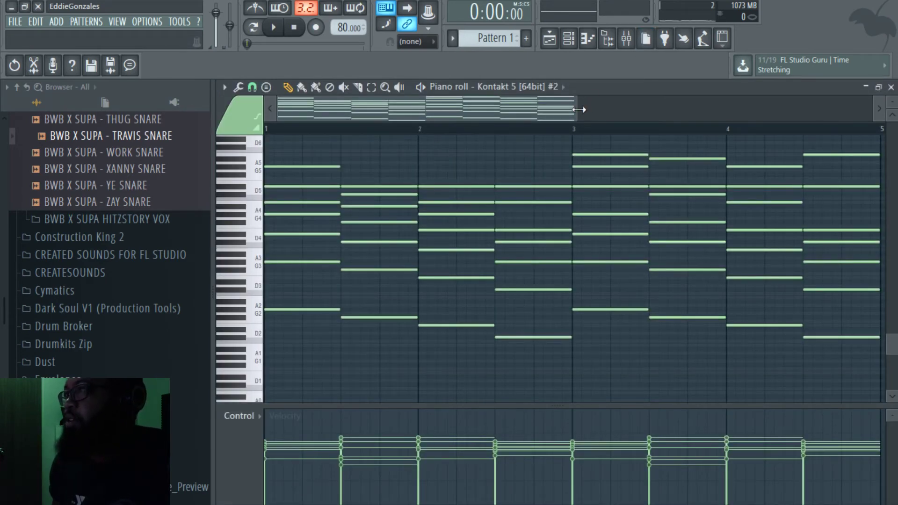
pyautogui.moveTo(578, 109); pyautogui.dragTo(832, 110)
pyautogui.scroll(3, 332, 251)
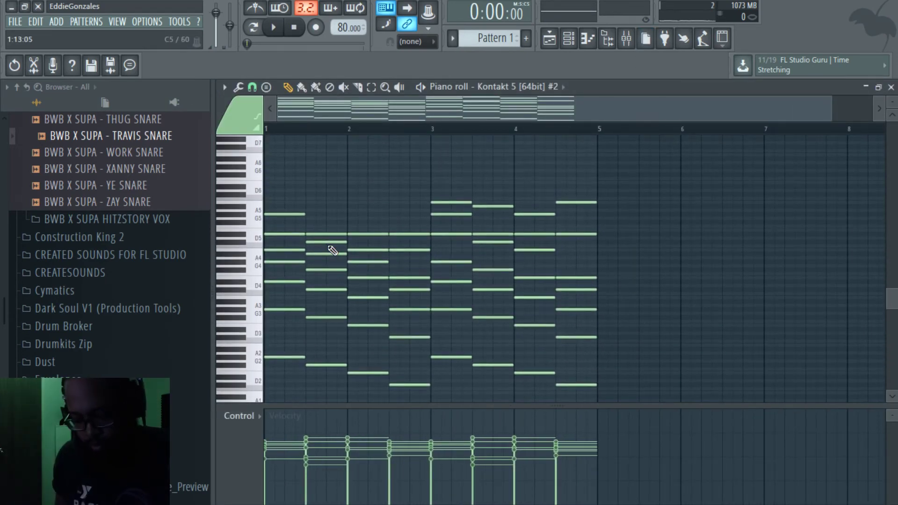
pyautogui.hotkey('alt', 'a')
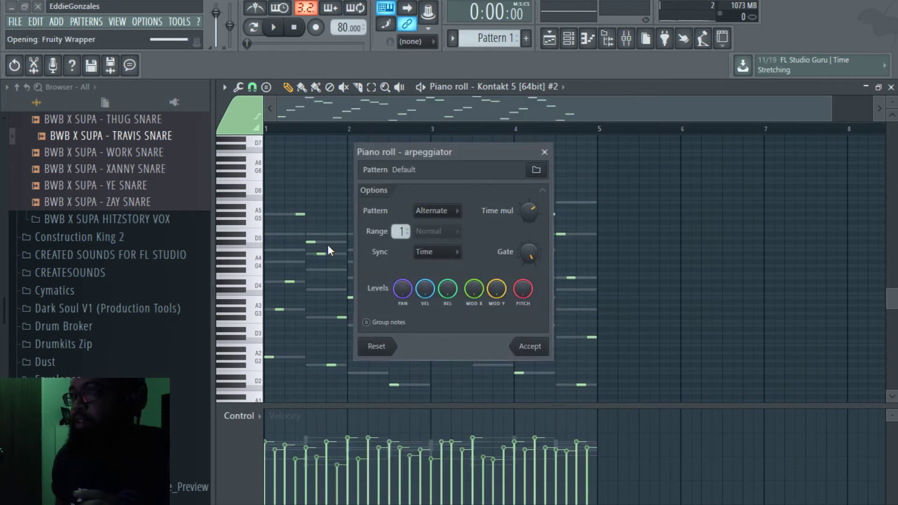
pyautogui.press('space')
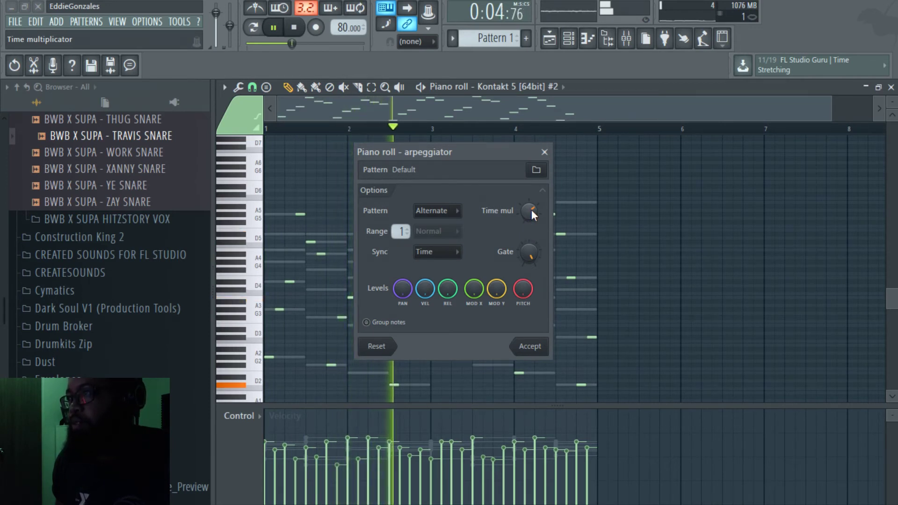
pyautogui.press('space')
pyautogui.moveTo(531, 210); pyautogui.dragTo(531, 213)
pyautogui.press('space')
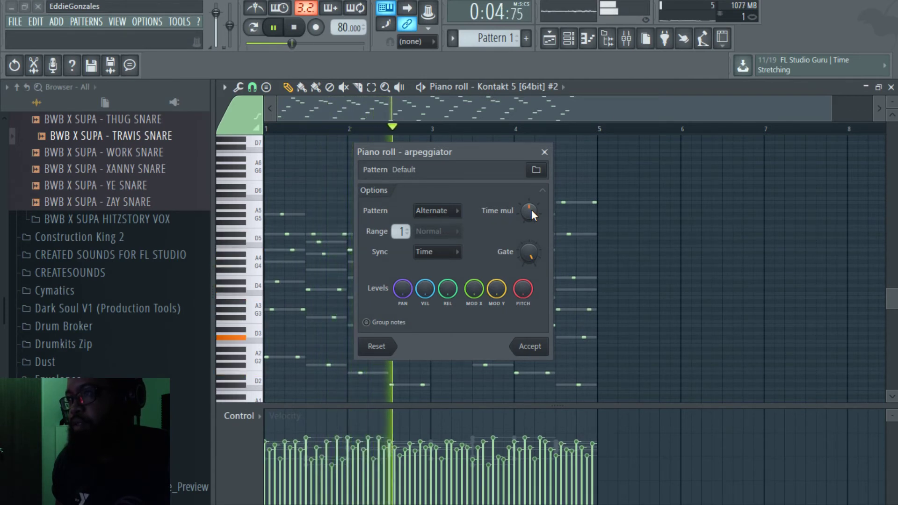
pyautogui.press('space')
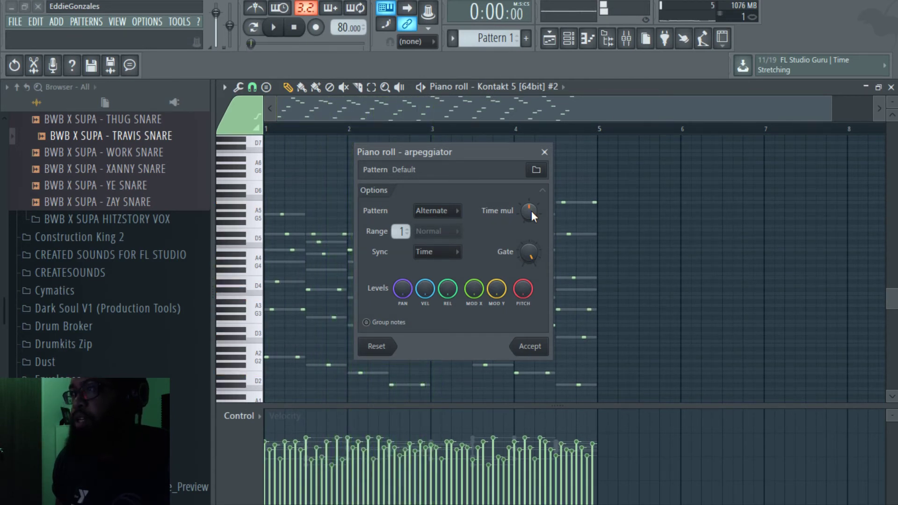
pyautogui.click(529, 347)
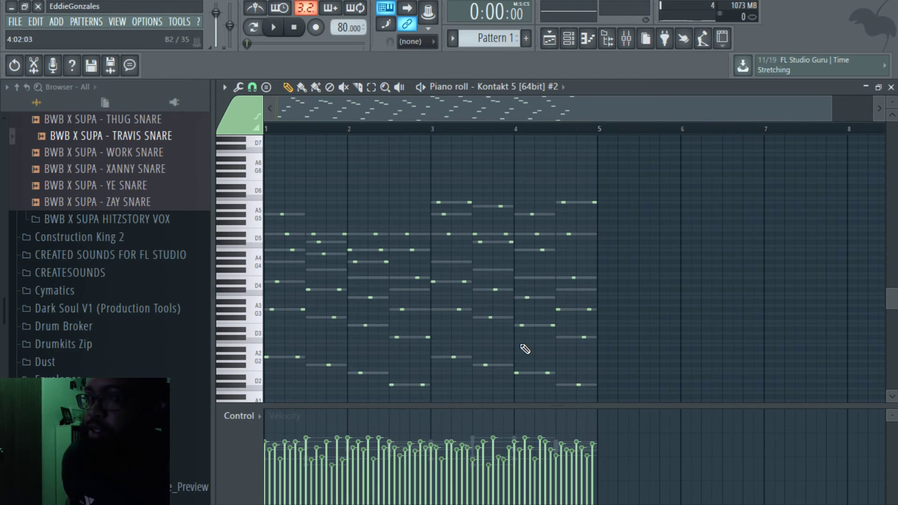
# Transpose the arpeggiated notes up three octaves and play the arpeggio on its own
pyautogui.hotkey('ctrl', 'Up')
pyautogui.hotkey('ctrl', 'Up')
pyautogui.hotkey('ctrl', 'Up')
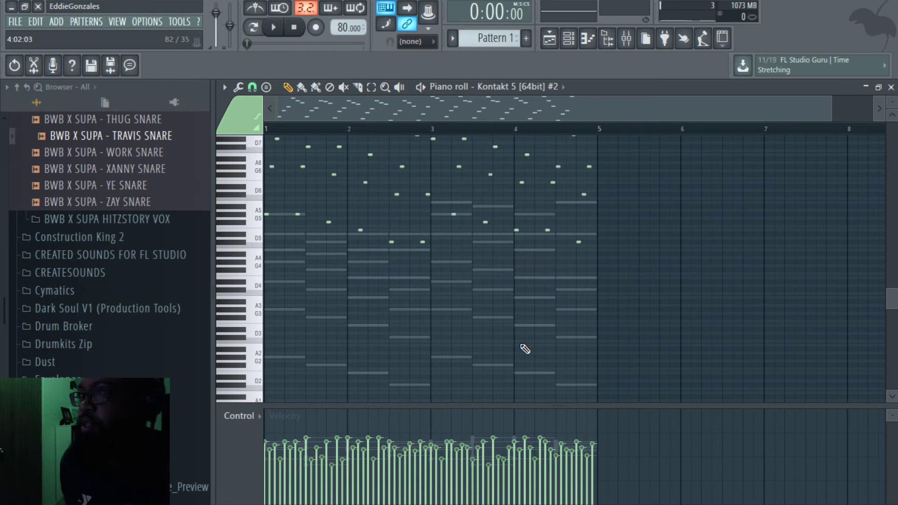
pyautogui.press('space')
pyautogui.click(891, 88)
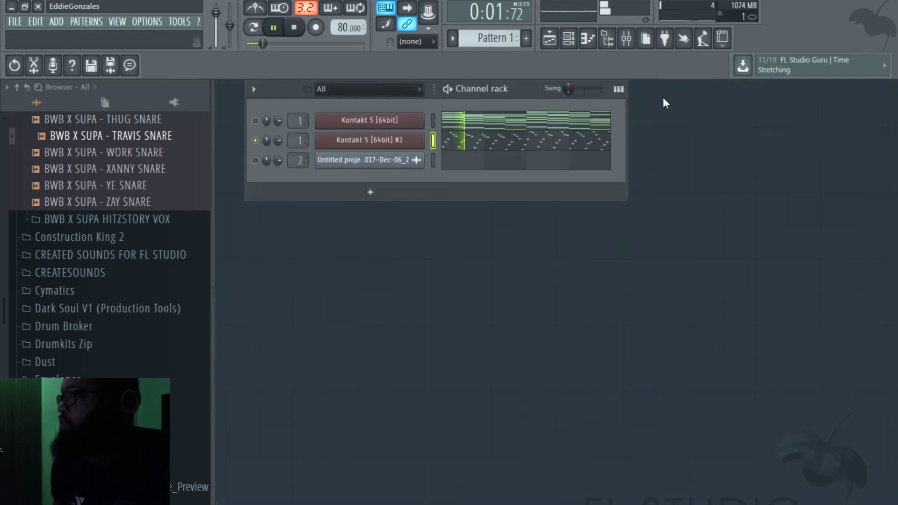
pyautogui.press('space')
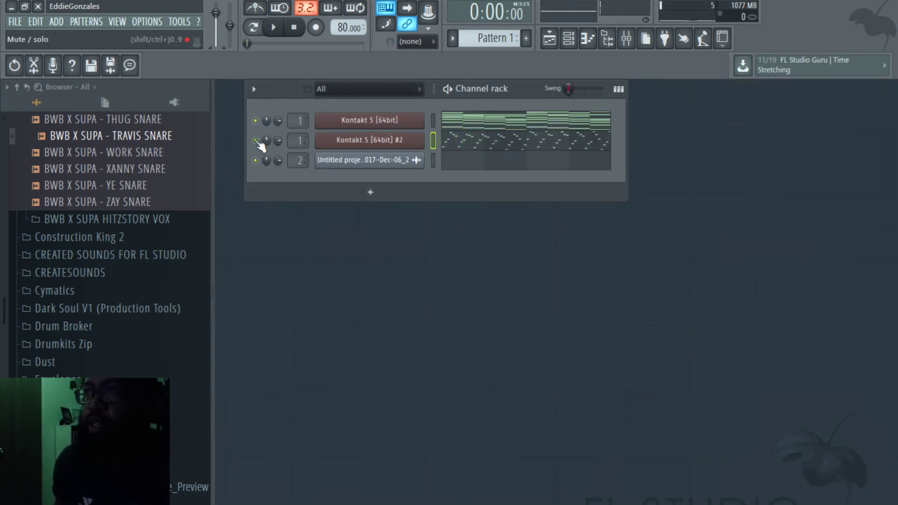
# Set the cloned Kontakt channel's volume to 72% (-6.7 dB) and audition all layers together, briefly with the metronome on
pyautogui.click(279, 140)
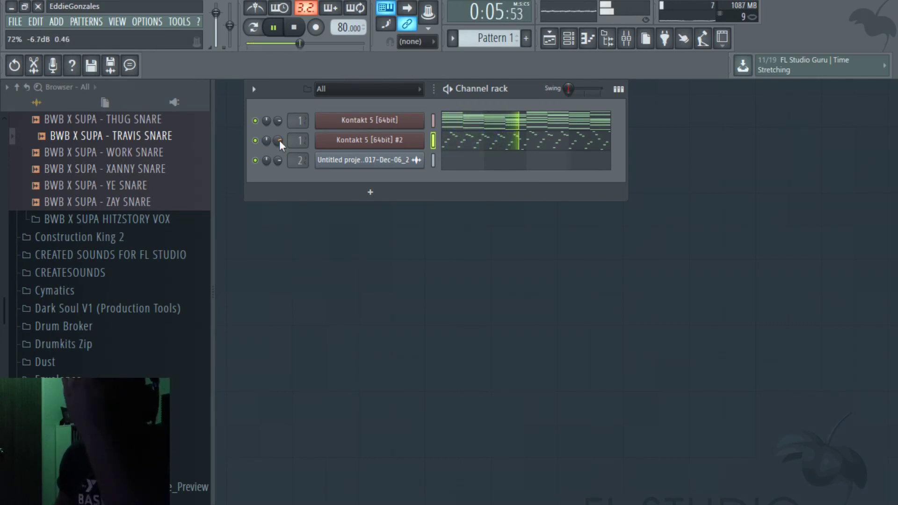
pyautogui.click(250, 6)
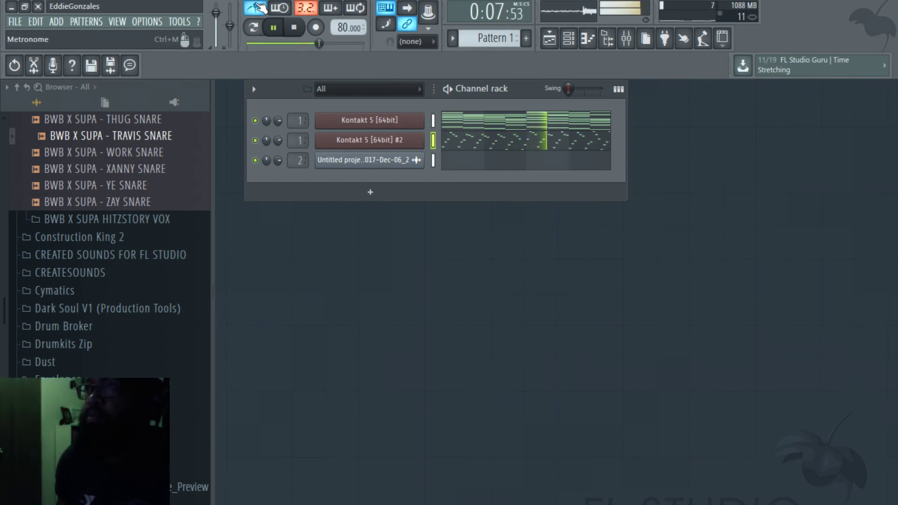
pyautogui.rightClick(252, 7)
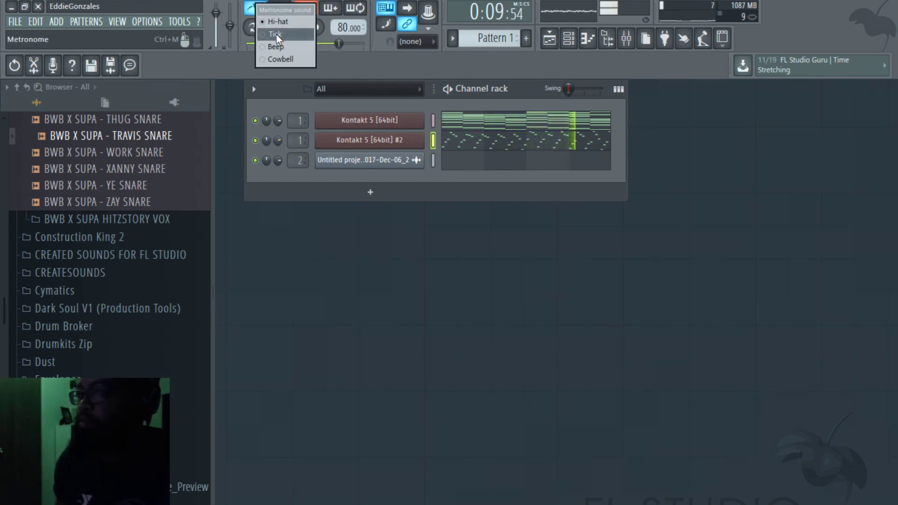
pyautogui.click(291, 276)
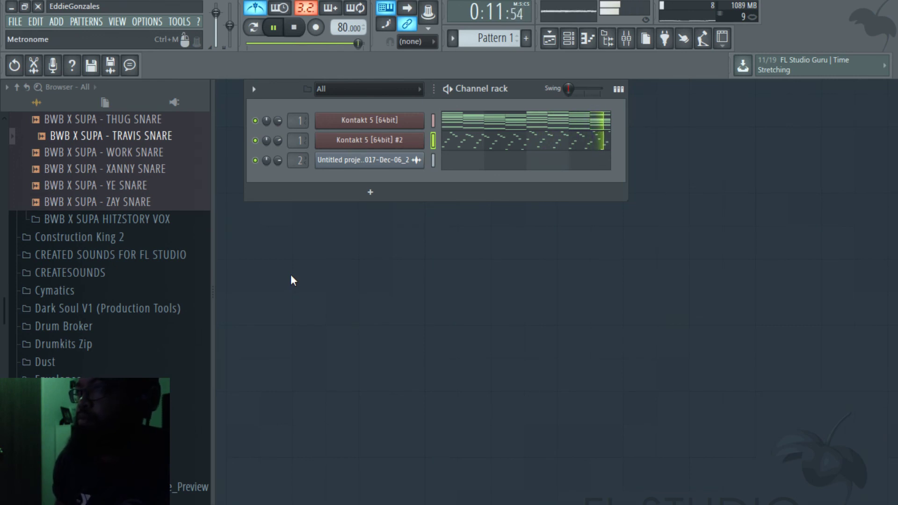
pyautogui.click(268, 10)
pyautogui.click(481, 143)
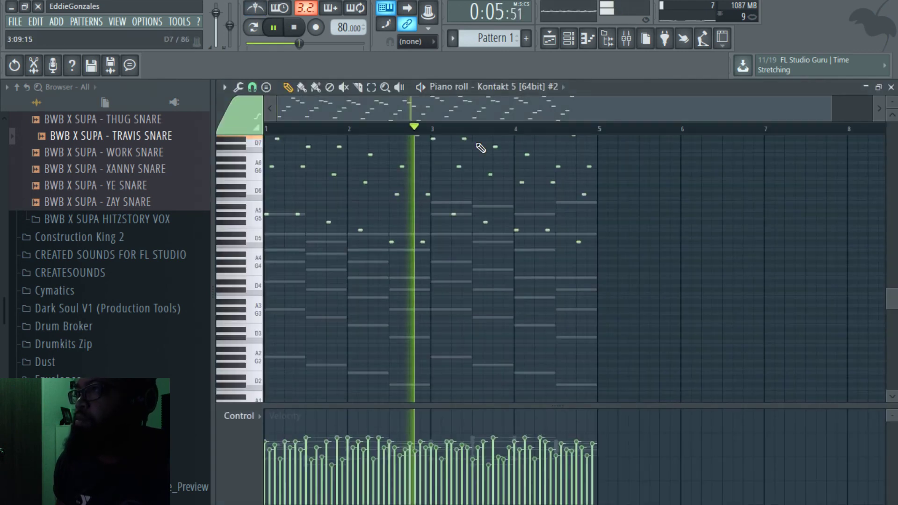
pyautogui.press('F7')
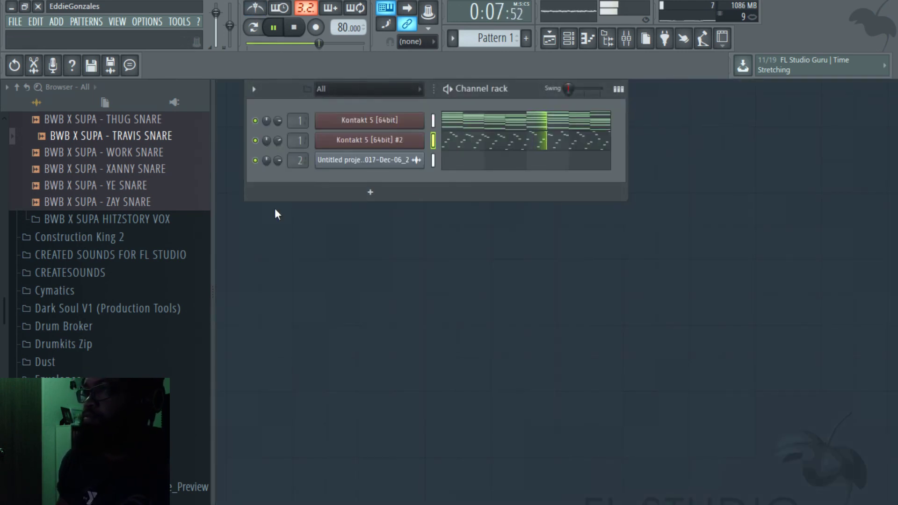
pyautogui.press('space')
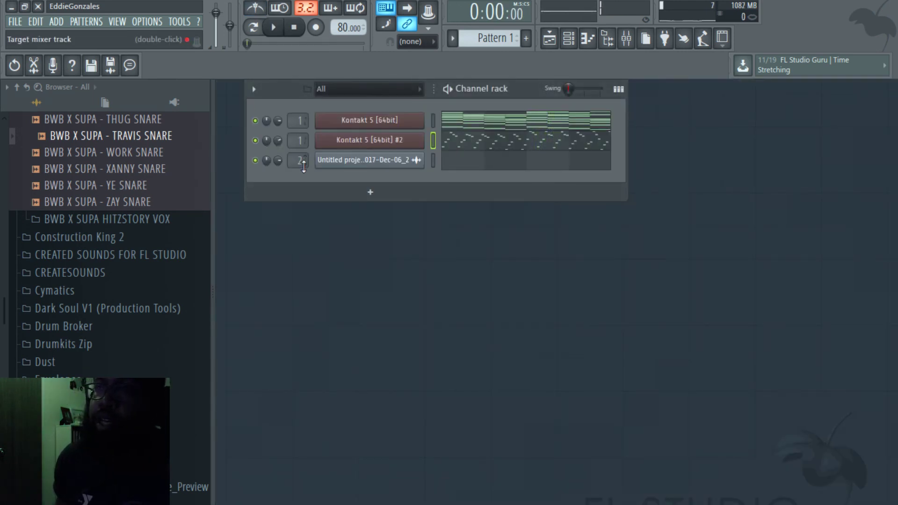